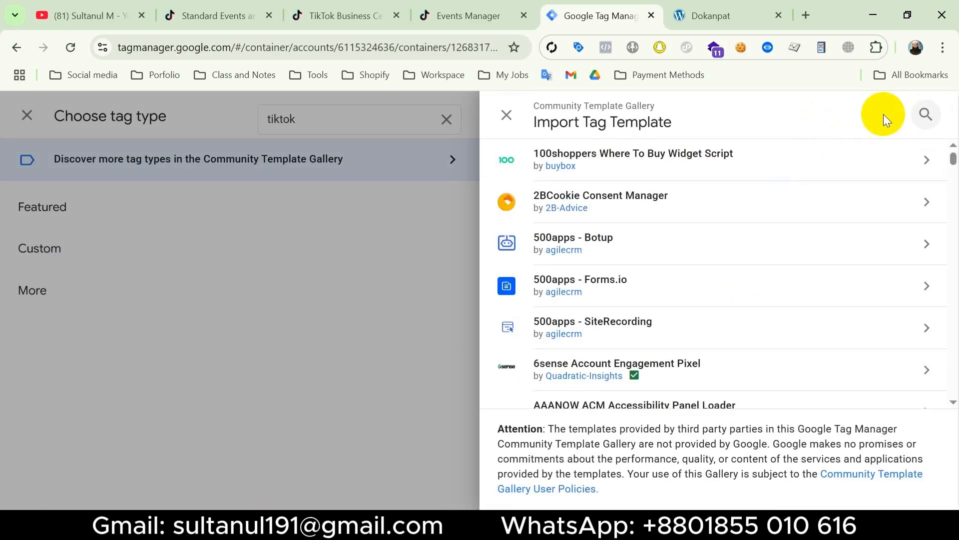
Find the TikTok Pixel template by tiktok in the Community Template Gallery and add it to the workspace, accepting its permissions
click(926, 114)
text(tiktok)
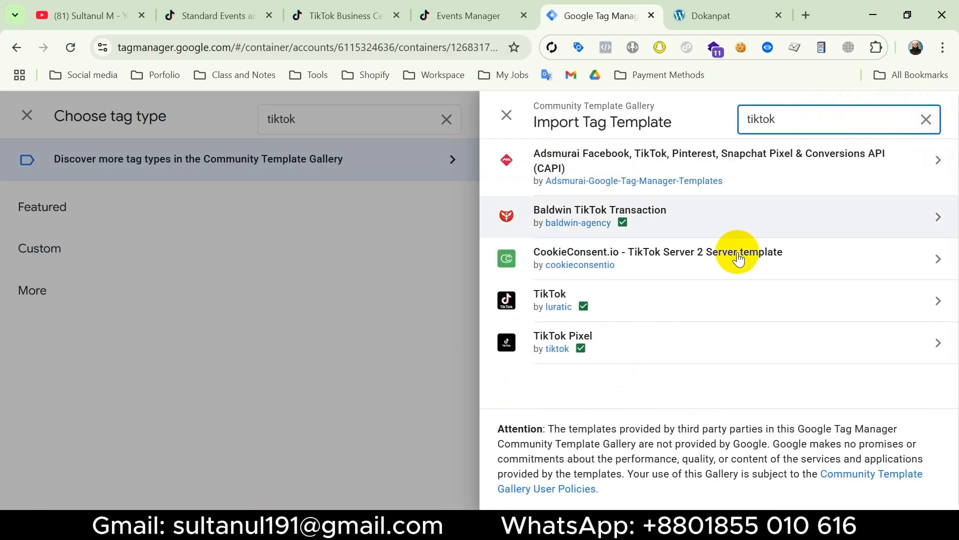
mouse_move(581, 350)
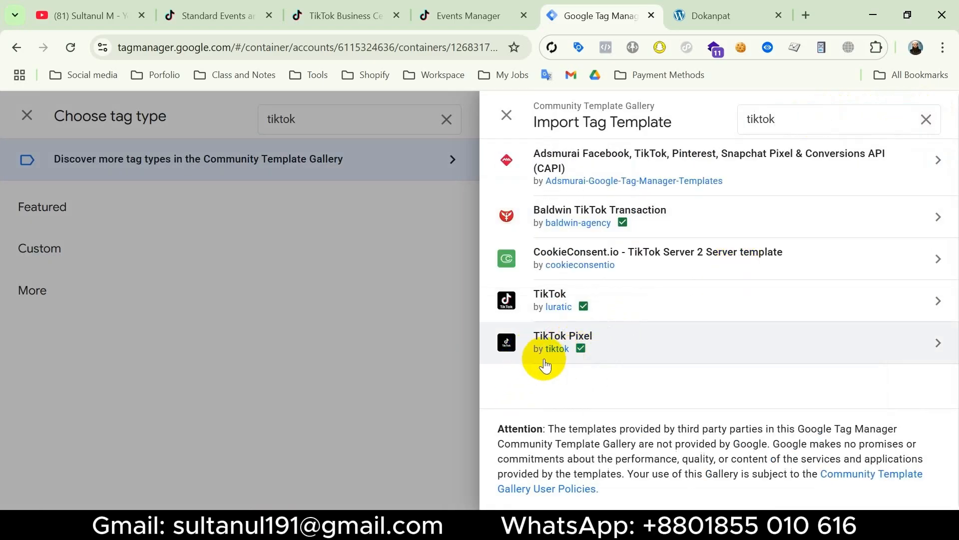
click(682, 344)
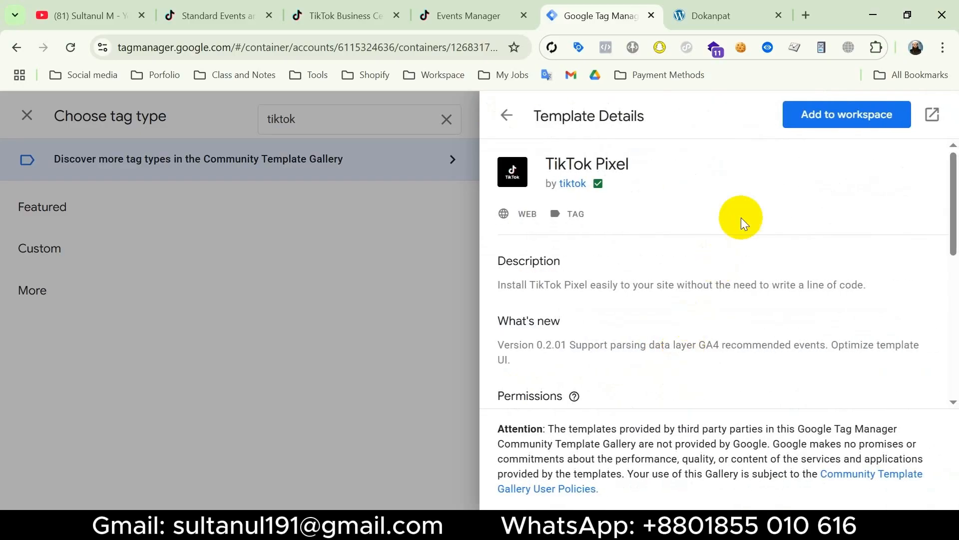
click(848, 115)
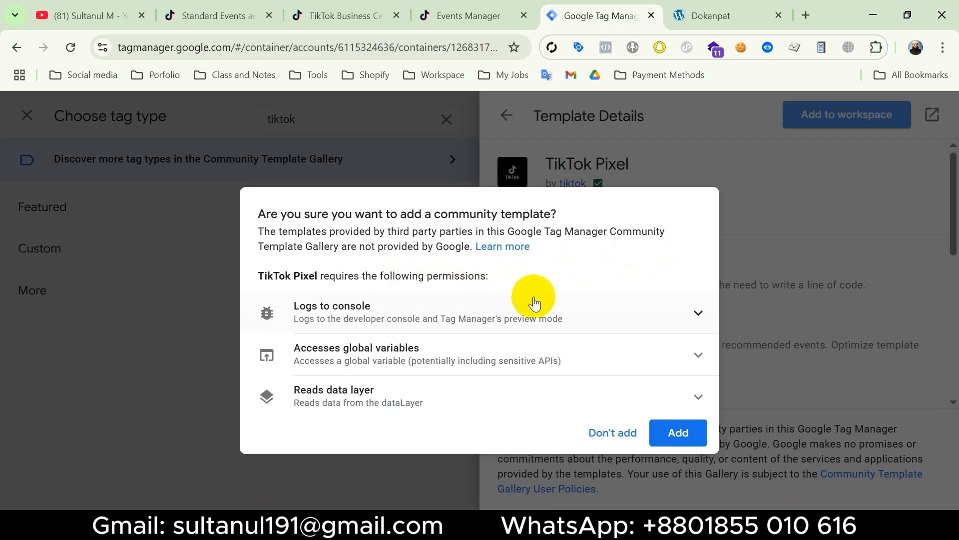
click(678, 434)
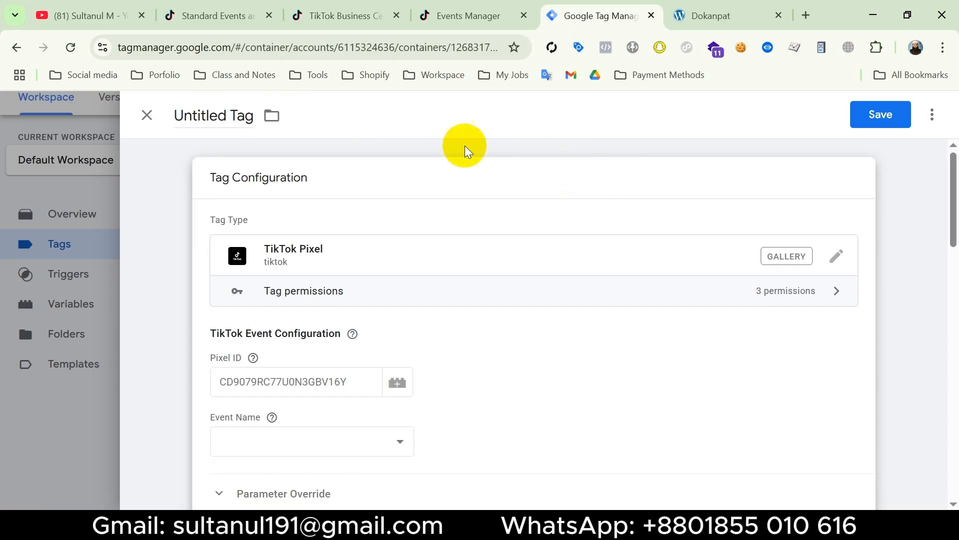
Name the tag "Tik - View Content" and fill its Pixel ID with the ID copied from the Dokanpat - 2 pixel in TikTok Events Manager
click(226, 114)
text(Tik - View Content)
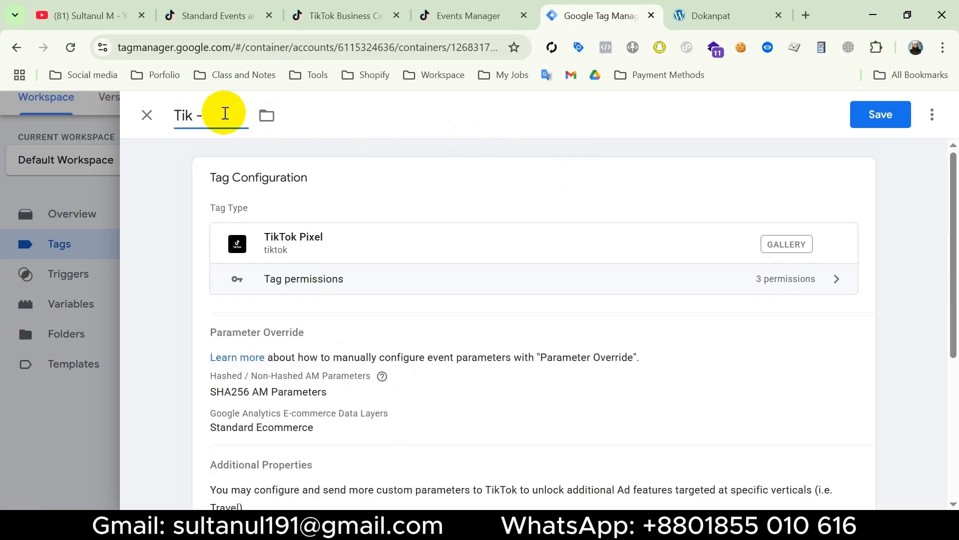
click(289, 385)
click(293, 382)
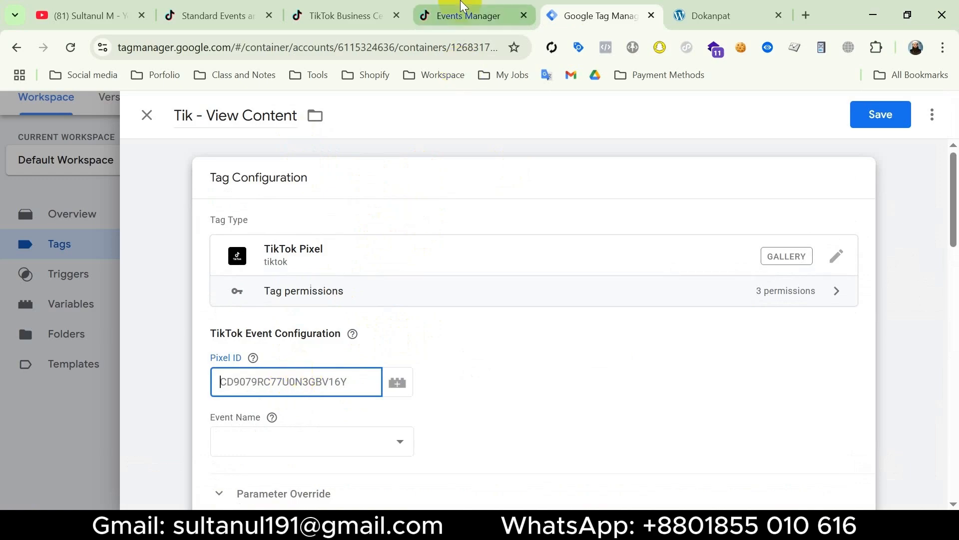
click(437, 16)
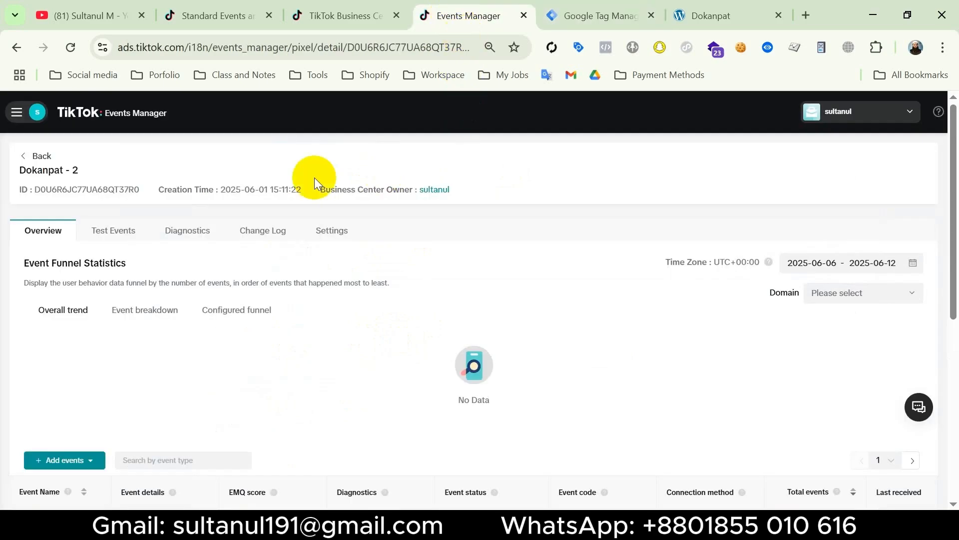
double_click(113, 188)
key(ctrl+c)
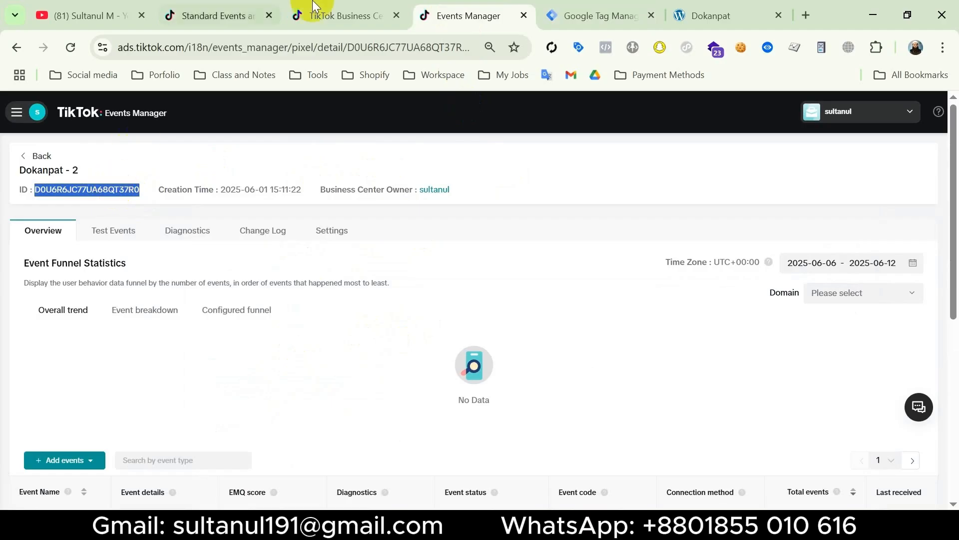
click(583, 15)
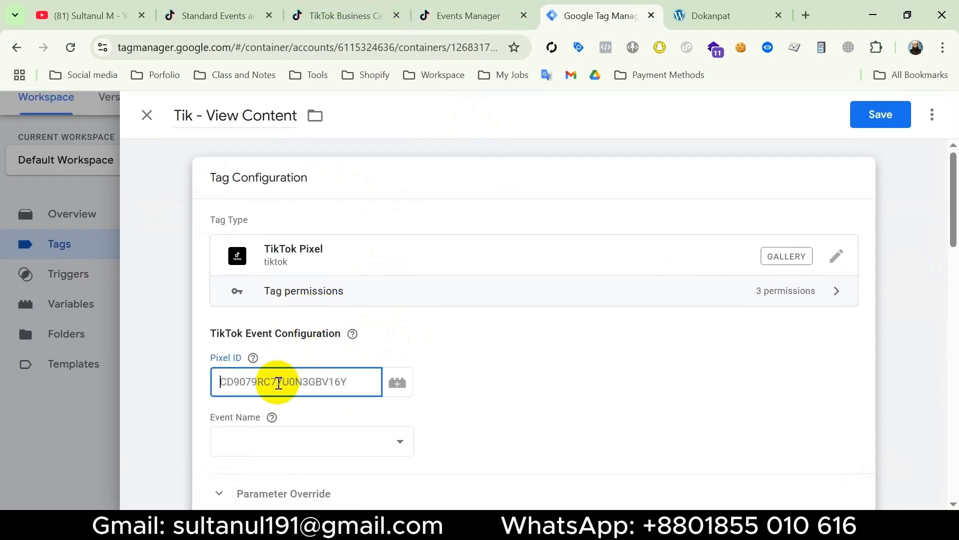
key(ctrl+v)
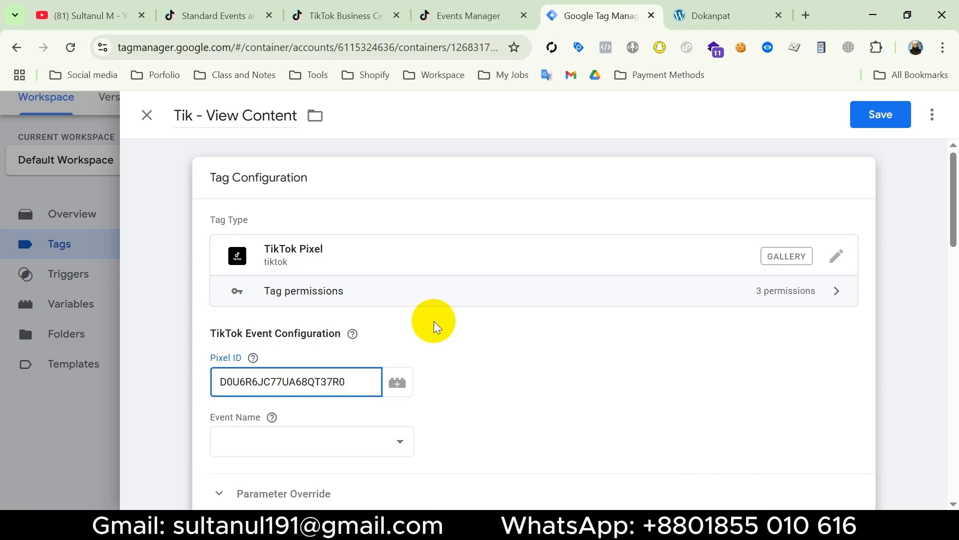
Create a new Constant variable for the tag's Pixel ID field and paste the copied pixel ID as its value
click(399, 395)
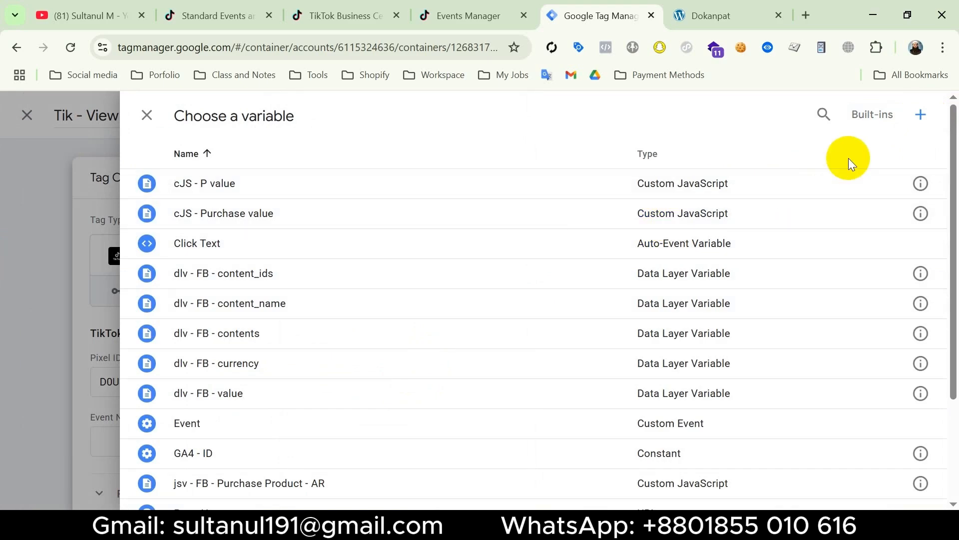
click(922, 118)
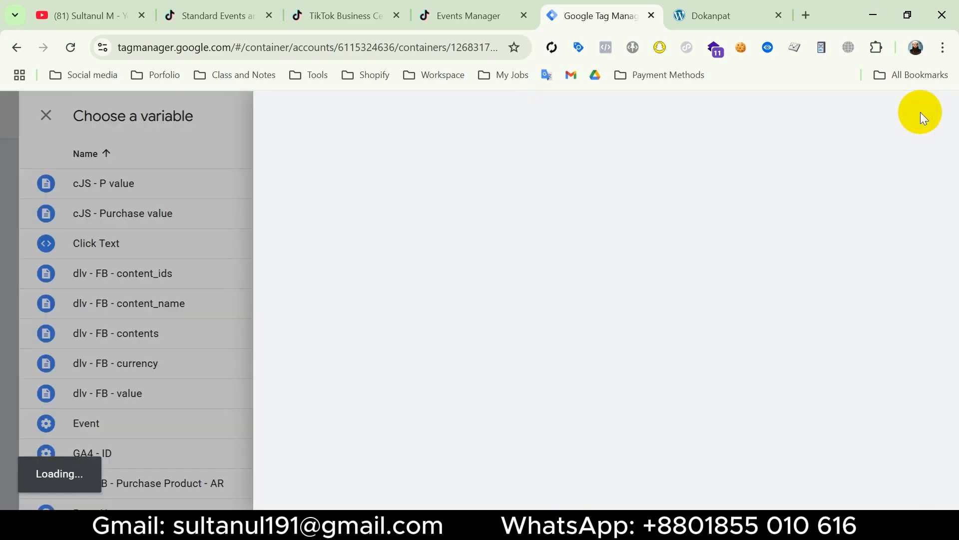
click(706, 265)
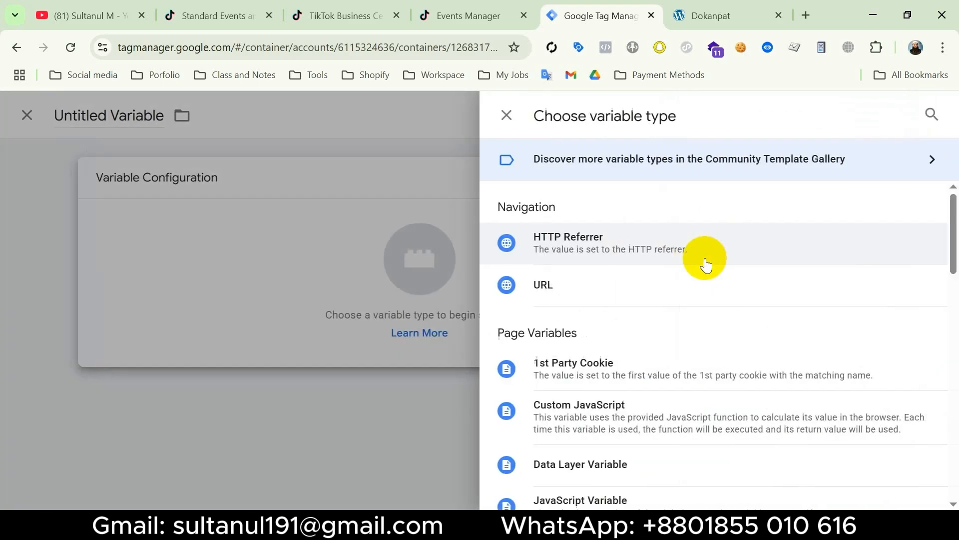
scroll(707, 265, down, 5)
scroll(707, 262, down, 2)
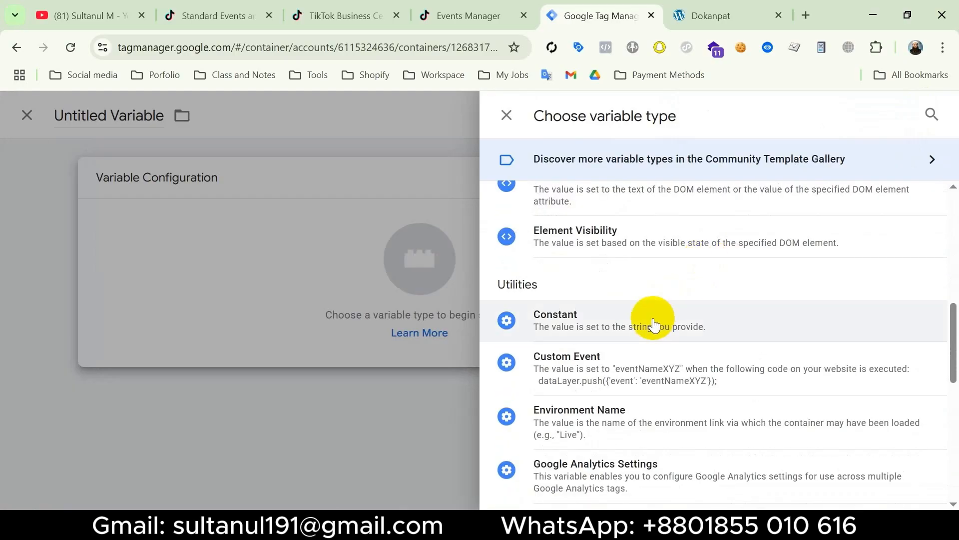
key(Escape)
click(278, 328)
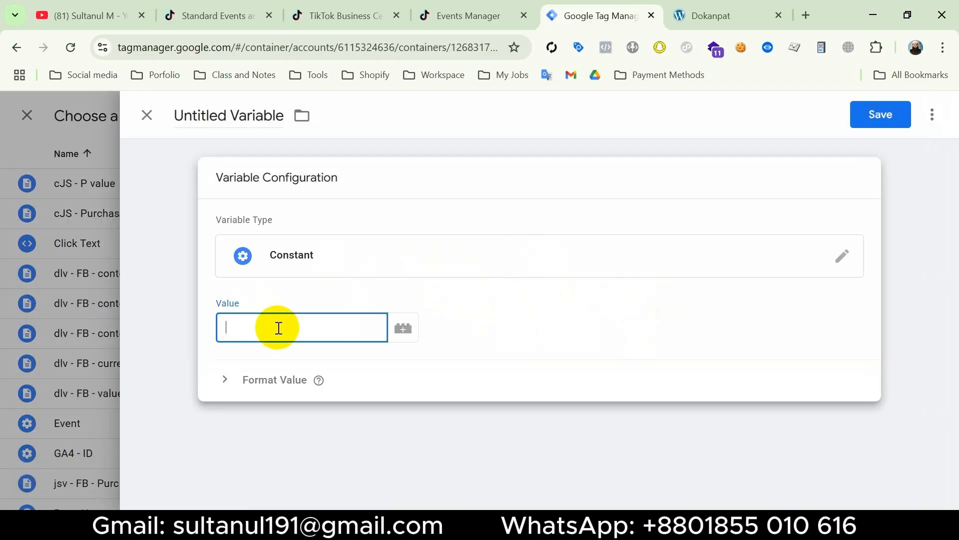
text(D0U6R6JC77UA68QT37R0)
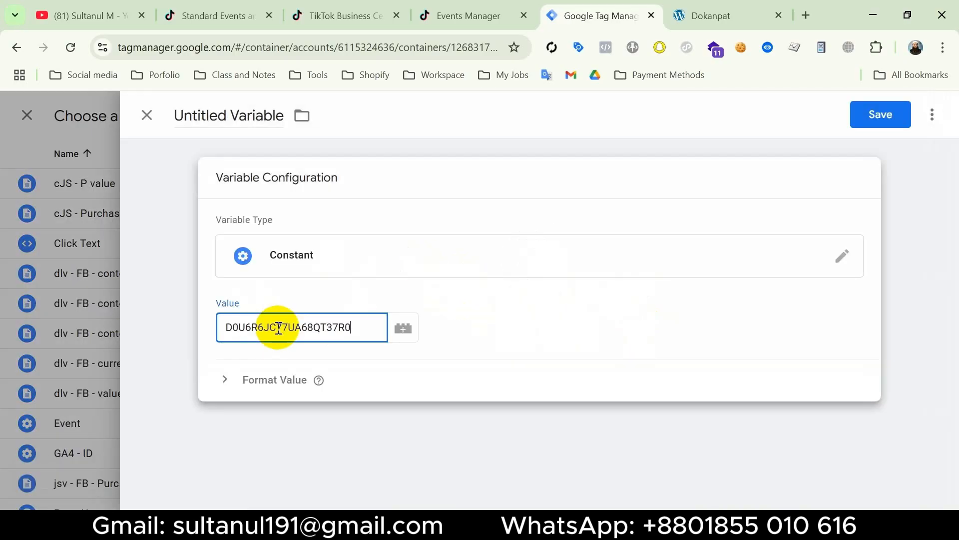
Name the new constant variable "Tik - Pixel ID" and save it
click(226, 116)
key(ctrl+a)
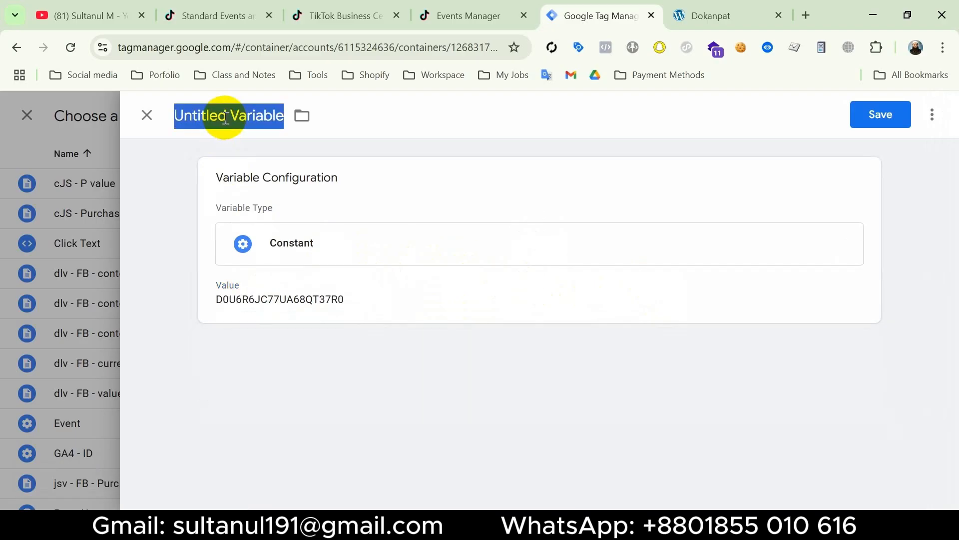
text(Tik - Pixel ID)
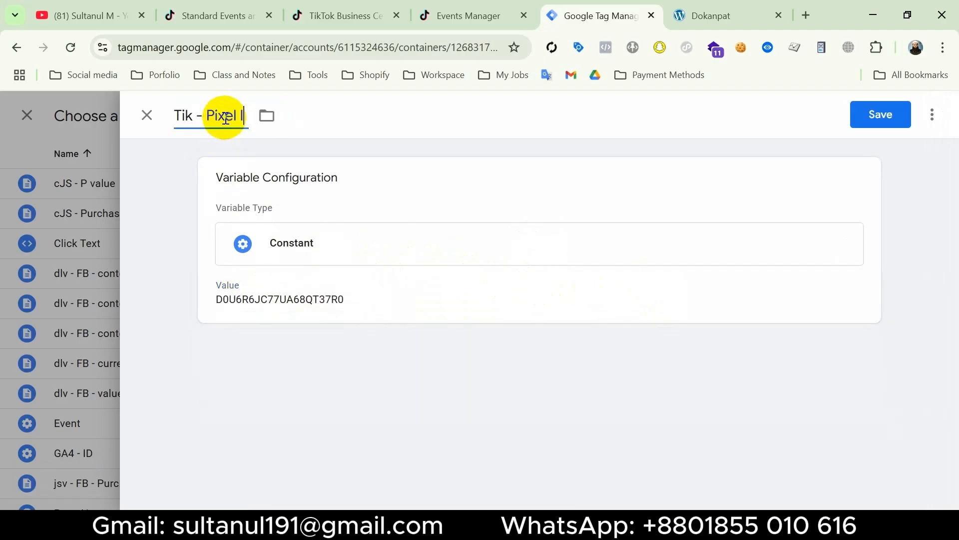
click(881, 117)
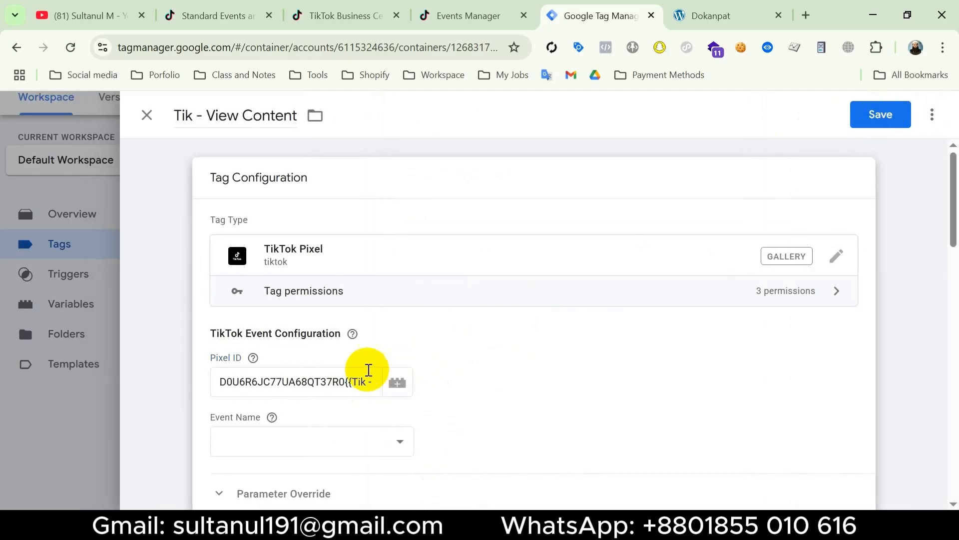
Remove the literal pixel ID from the tag's Pixel ID field, keeping only the {{Tik - Pixel ID}} variable
click(344, 382)
key(BackSpace)
key(BackSpace)
key(BackSpace)
key(BackSpace)
key(BackSpace)
key(BackSpace)
key(BackSpace)
key(BackSpace)
key(BackSpace)
key(BackSpace)
key(BackSpace)
key(BackSpace)
key(BackSpace)
key(BackSpace)
key(BackSpace)
key(BackSpace)
key(BackSpace)
key(BackSpace)
key(BackSpace)
key(BackSpace)
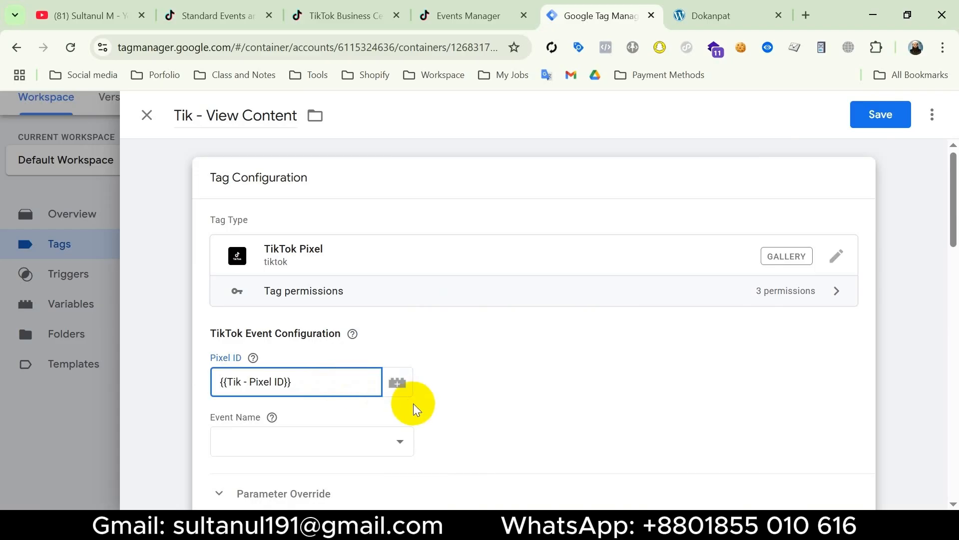
Set the TikTok Pixel tag's event name to ViewContent
scroll(380, 394, down, 1)
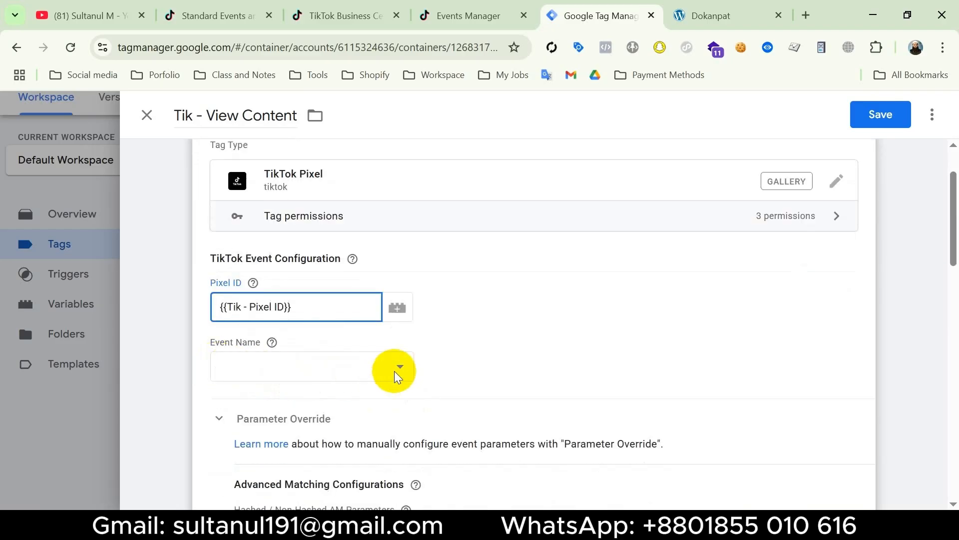
click(378, 371)
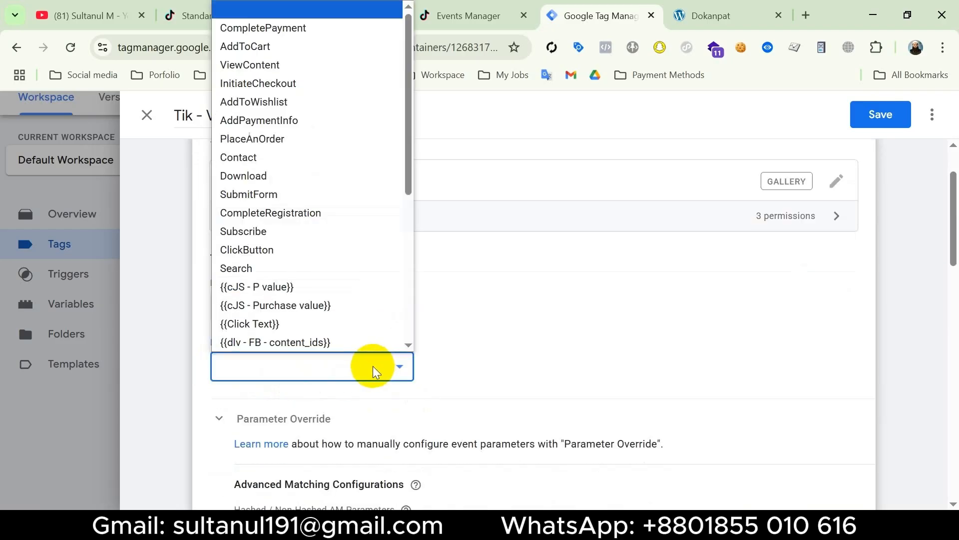
click(313, 64)
Review the Parameter Override settings and read the linked Tag Manager help article on standard and enhanced ecommerce data layers
scroll(481, 357, down, 5)
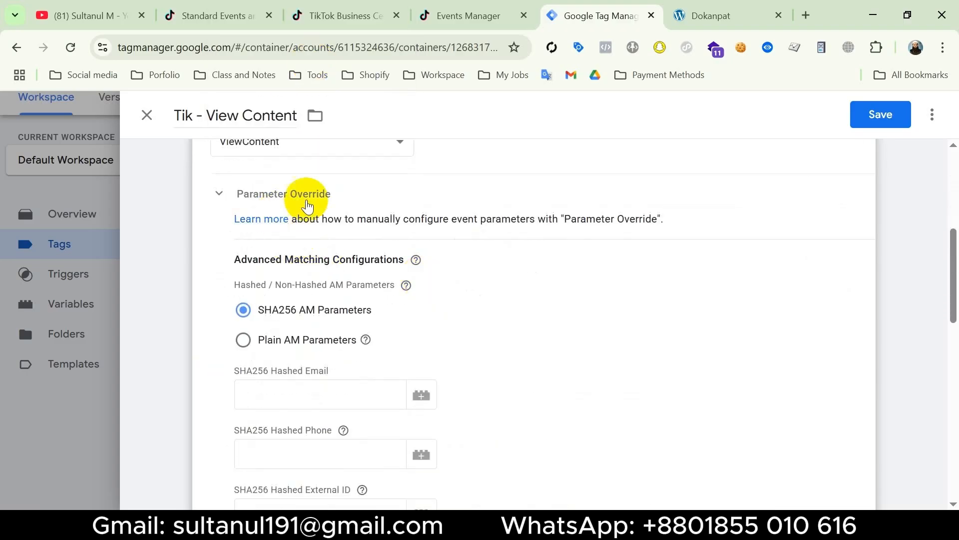
scroll(420, 282, down, 2)
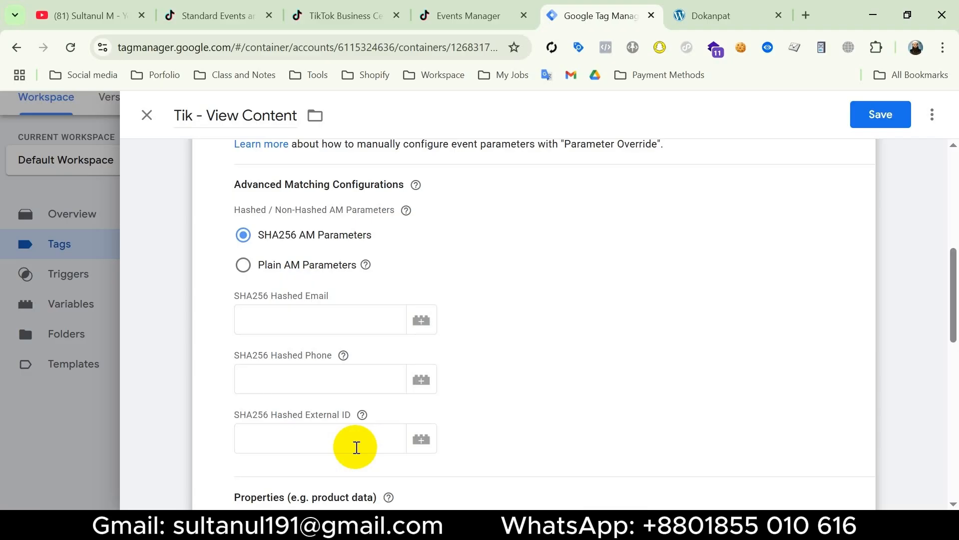
scroll(354, 443, down, 5)
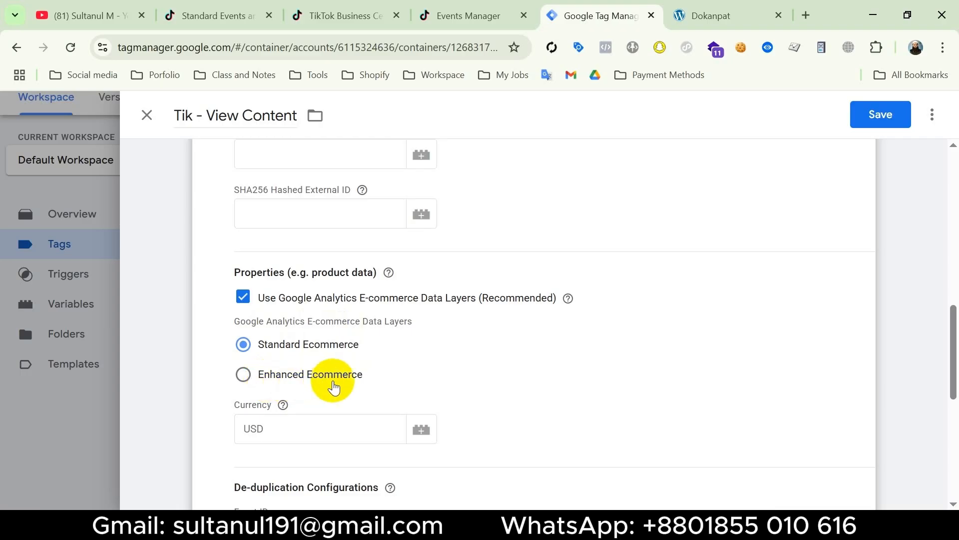
mouse_move(567, 300)
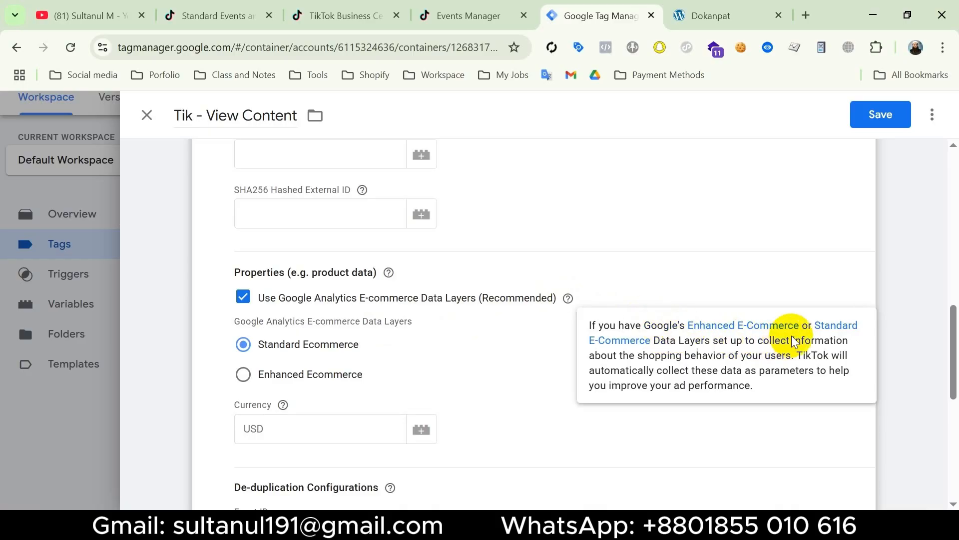
click(825, 328)
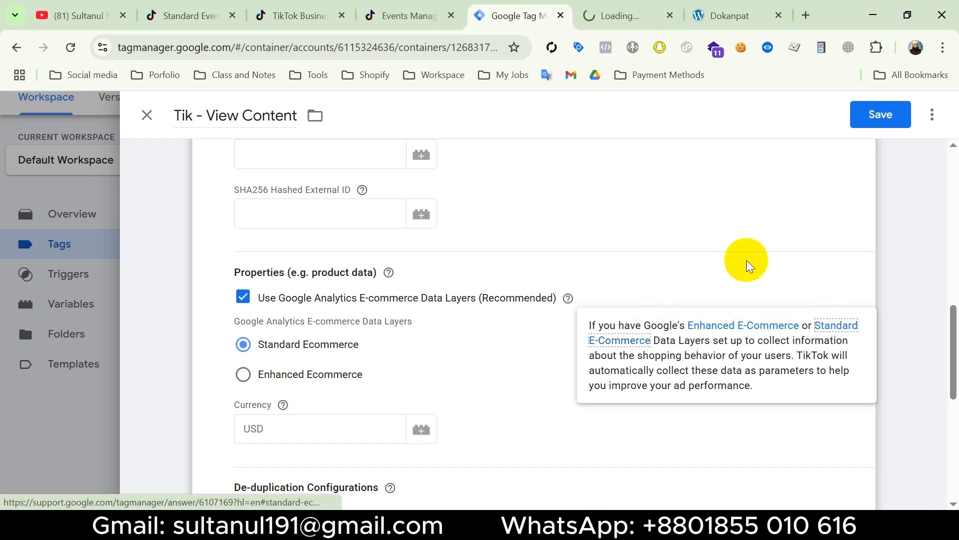
click(613, 16)
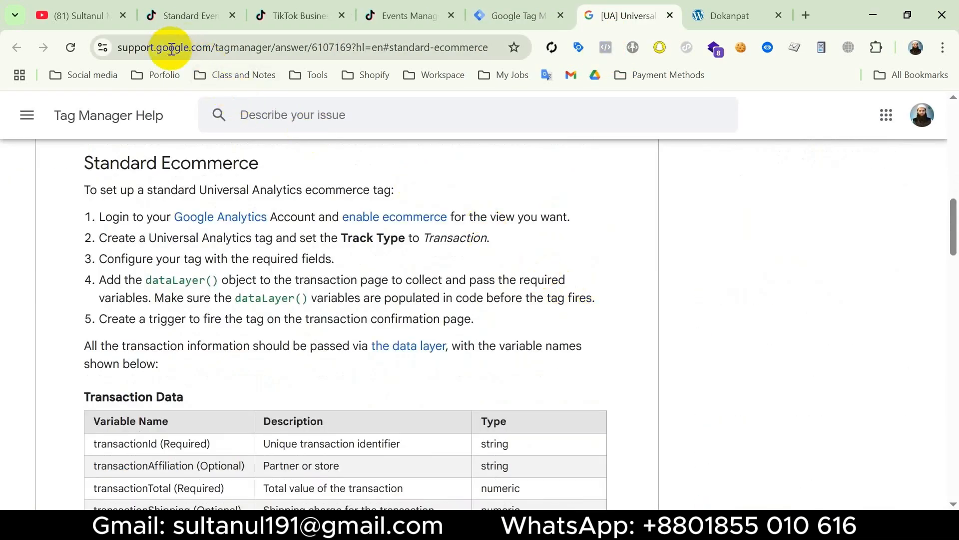
scroll(132, 208, up, 5)
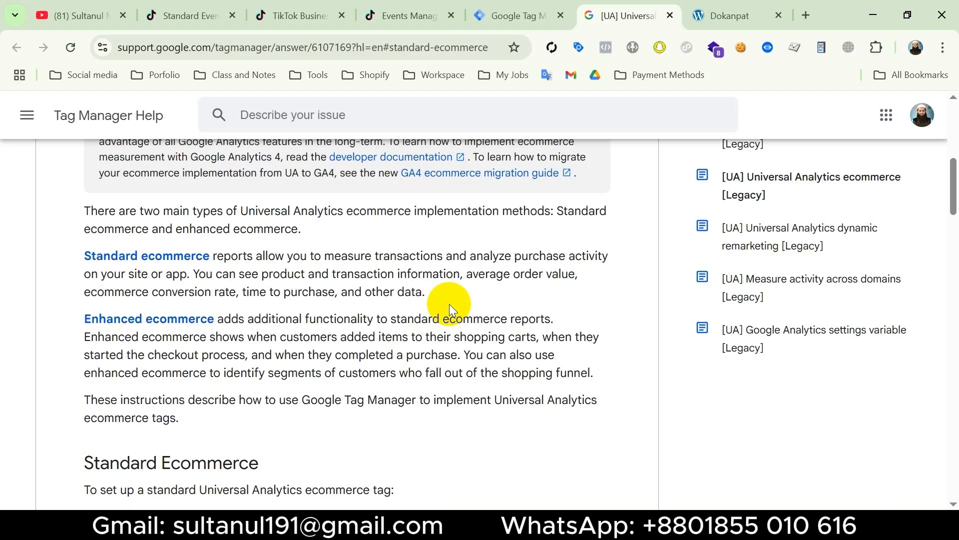
click(522, 18)
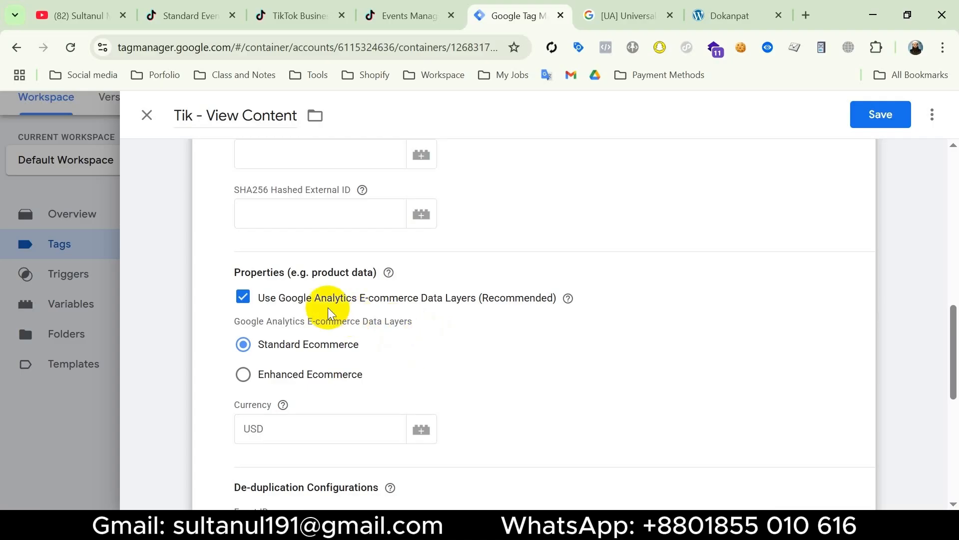
Turn off Use Google Analytics E-commerce Data Layers and review the manual Single Content property fields
click(244, 299)
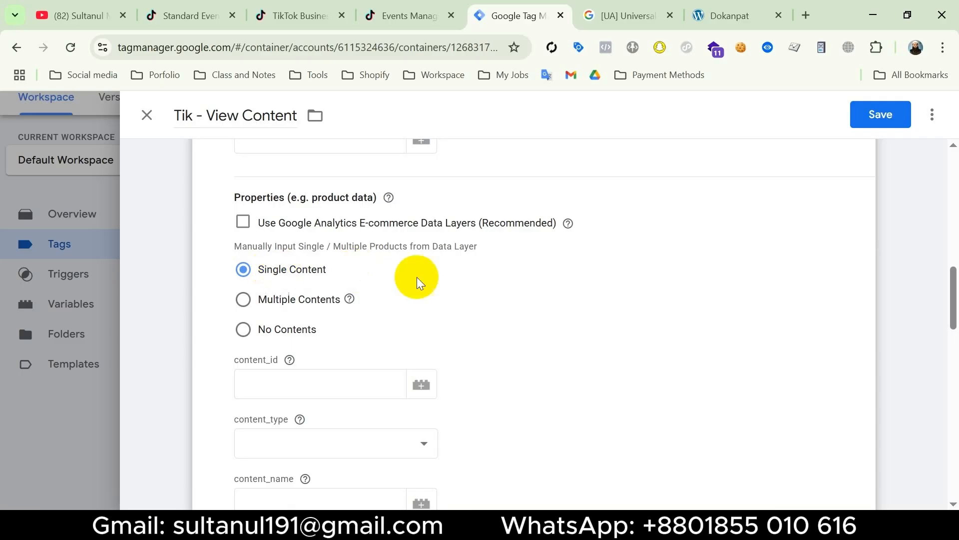
scroll(420, 288, down, 2)
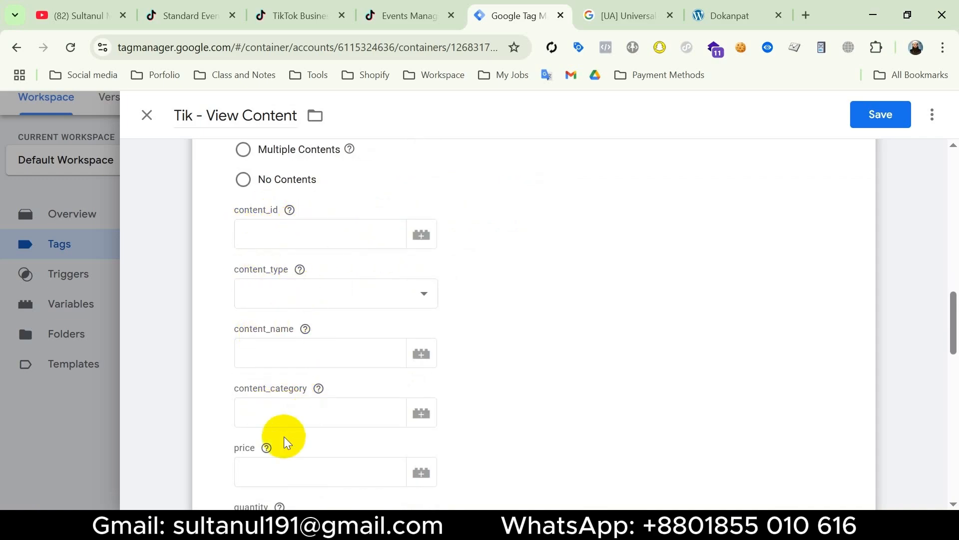
scroll(332, 434, down, 2)
scroll(337, 436, down, 2)
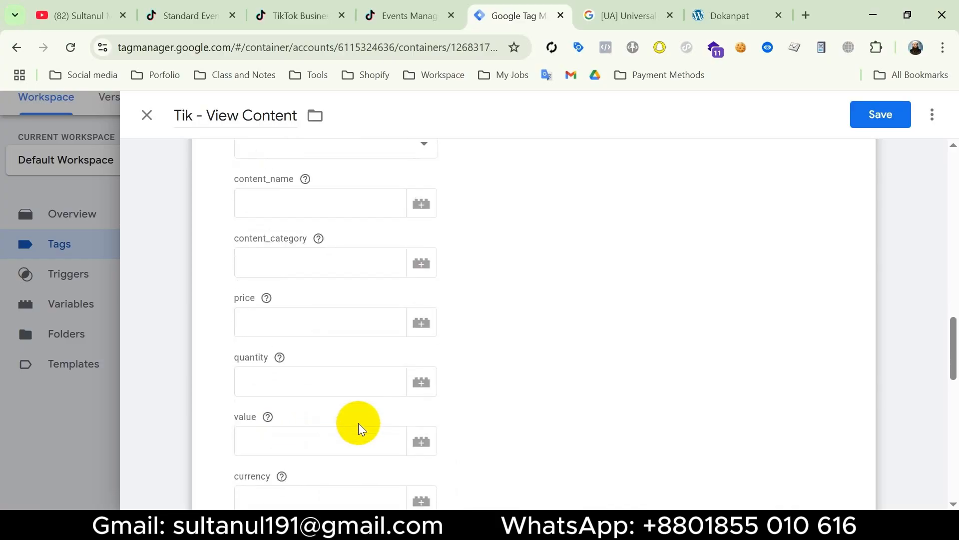
scroll(374, 418, down, 5)
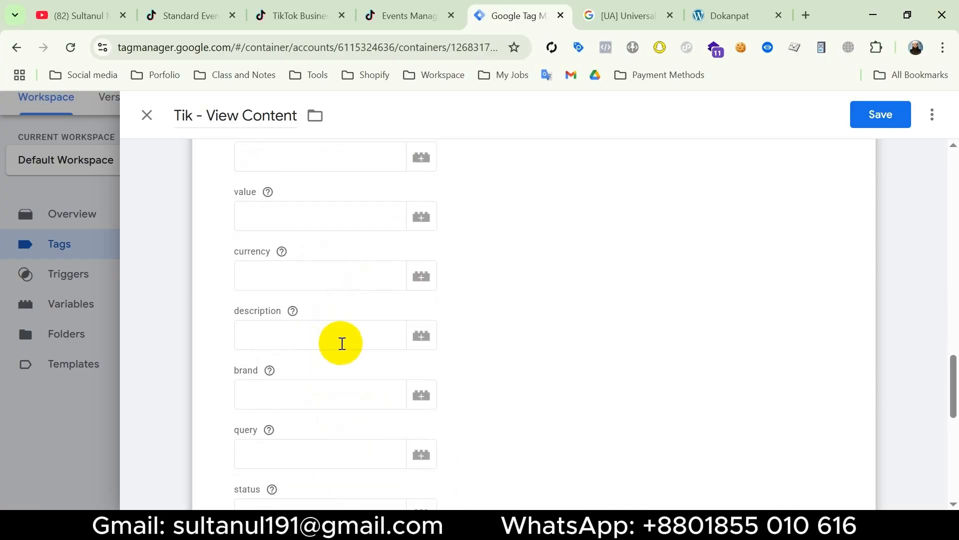
Review the tag's remaining property fields and compare them with the View Content parameters in TikTok's standard events article
scroll(315, 410, down, 3)
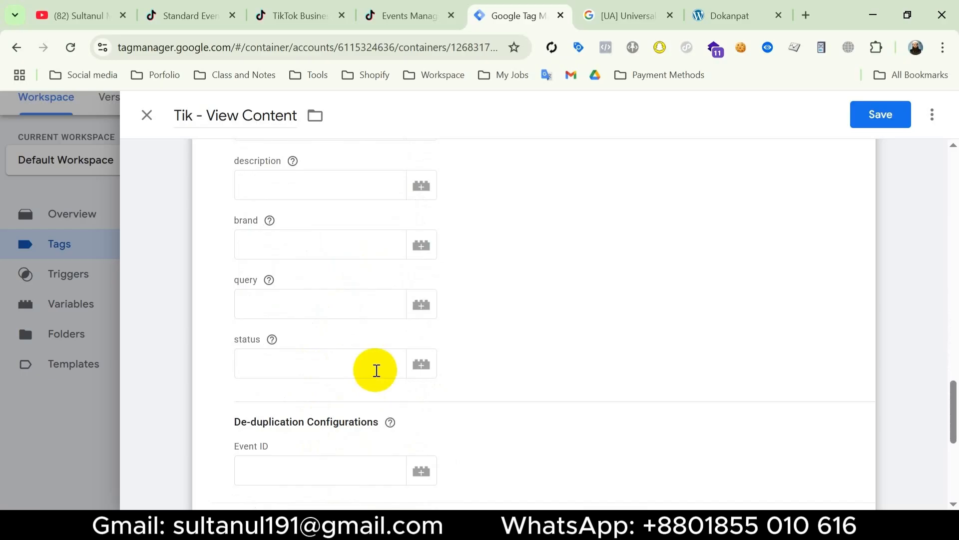
scroll(461, 321, up, 10)
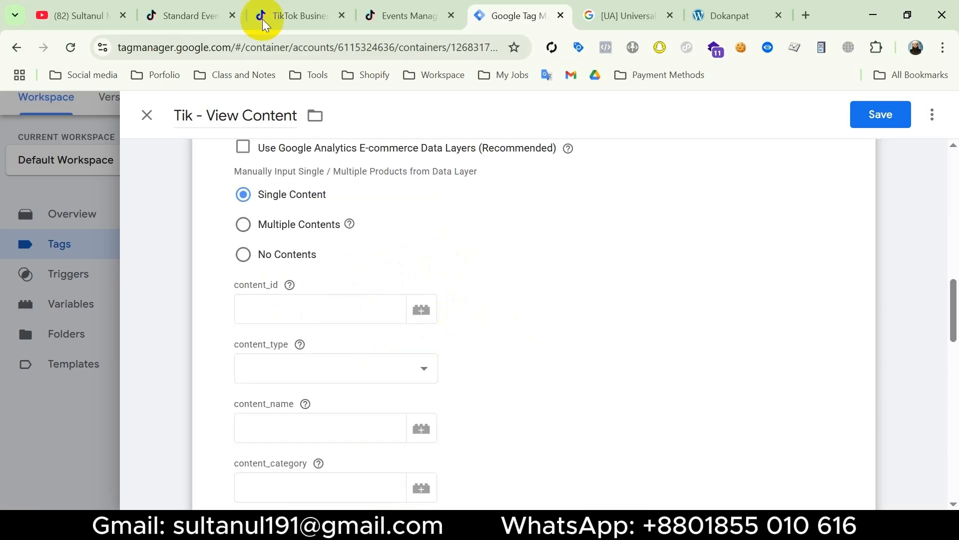
click(182, 16)
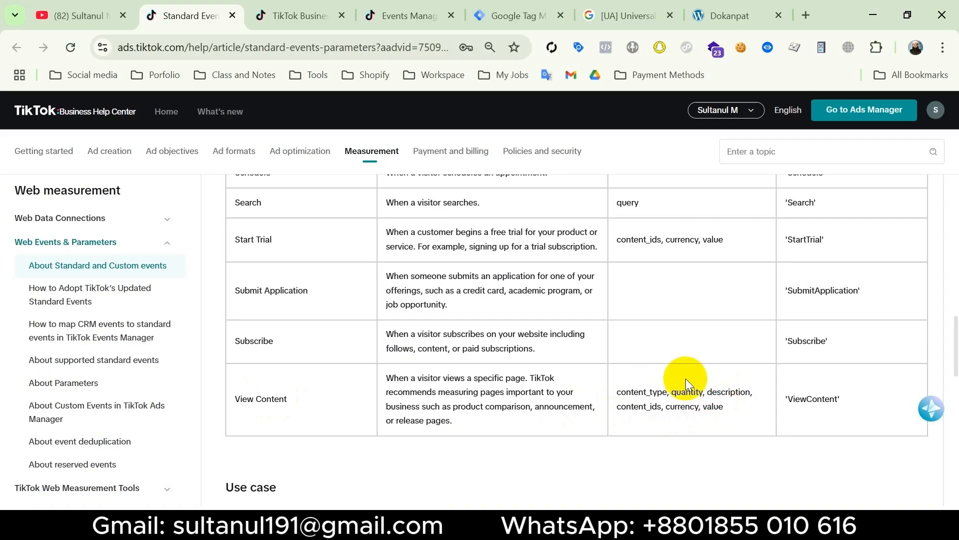
click(520, 16)
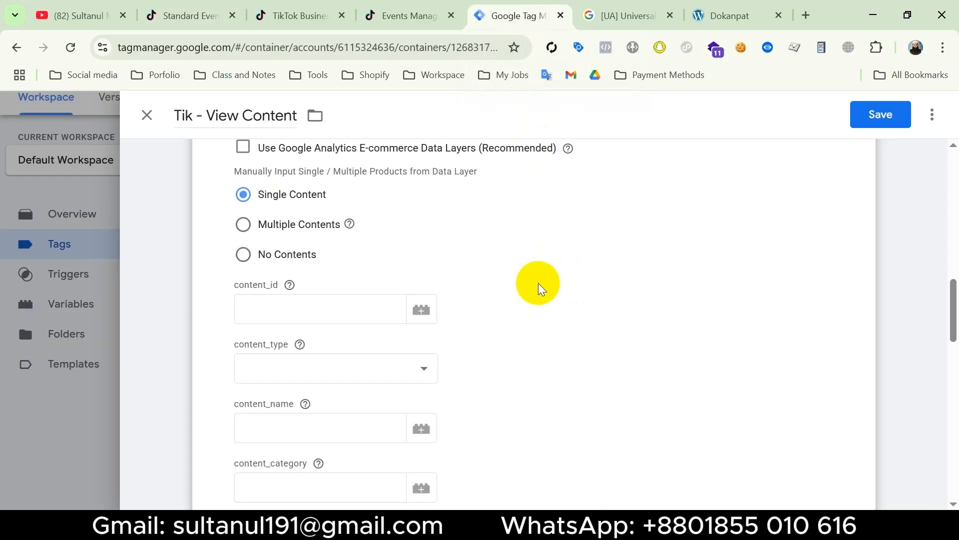
right_click(523, 23)
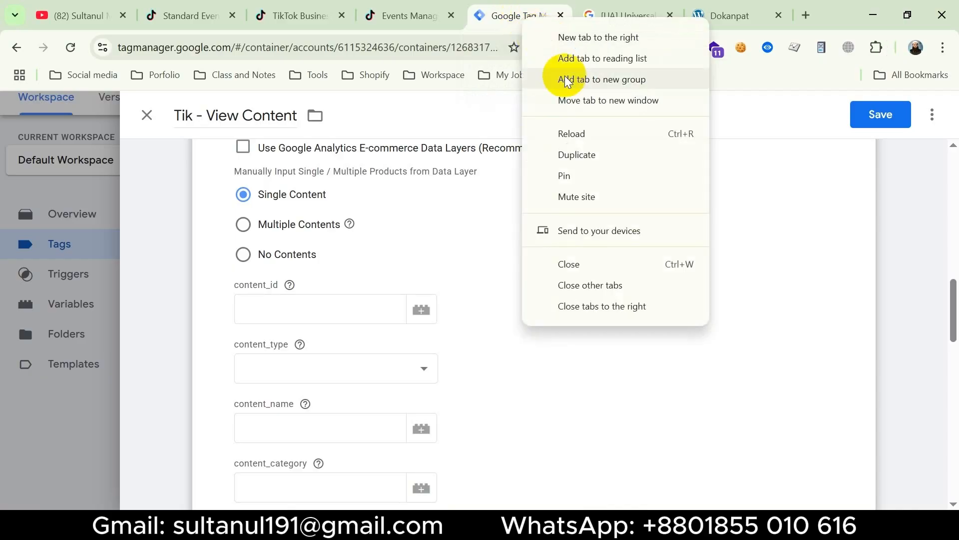
key(Escape)
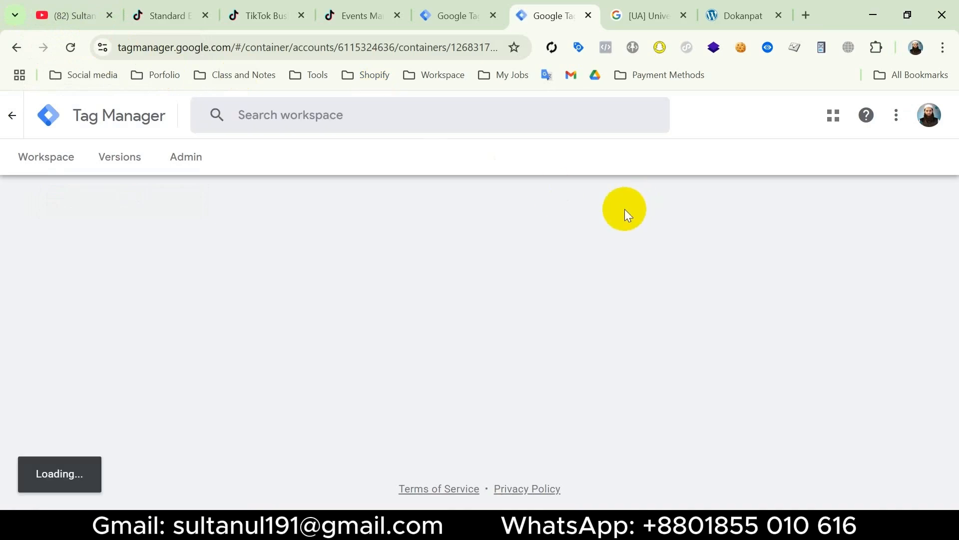
click(821, 159)
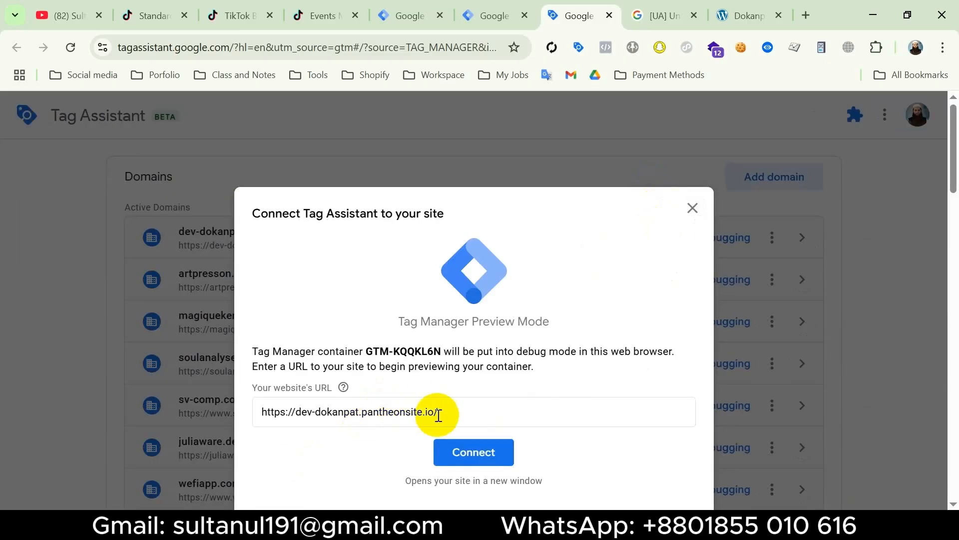
click(474, 452)
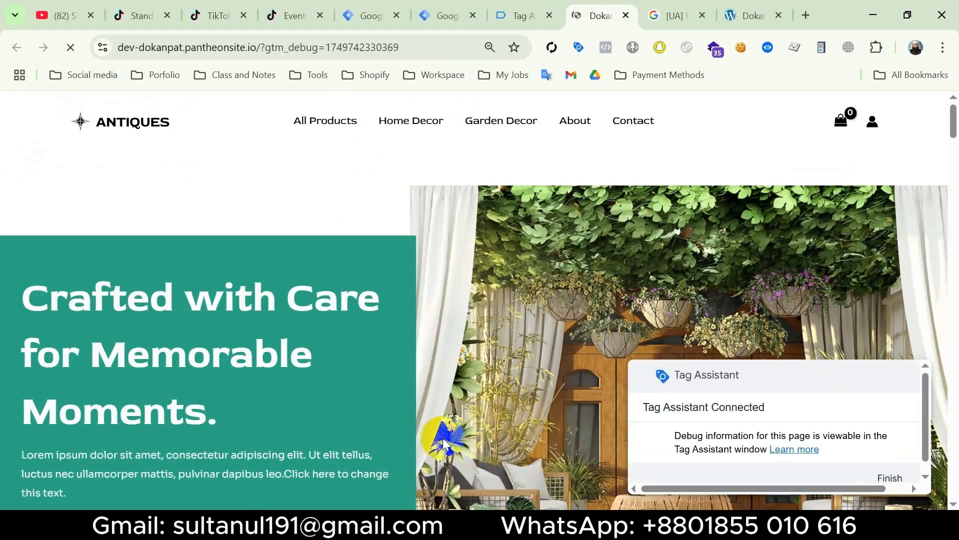
Open the Wooden Vases product page on the previewed site and go to its Tag Assistant debug session
scroll(408, 431, down, 15)
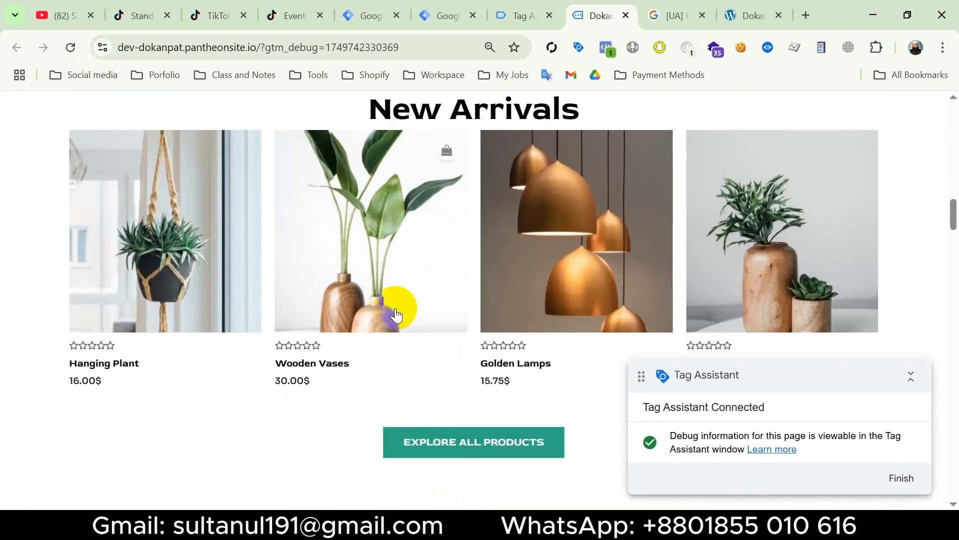
click(367, 291)
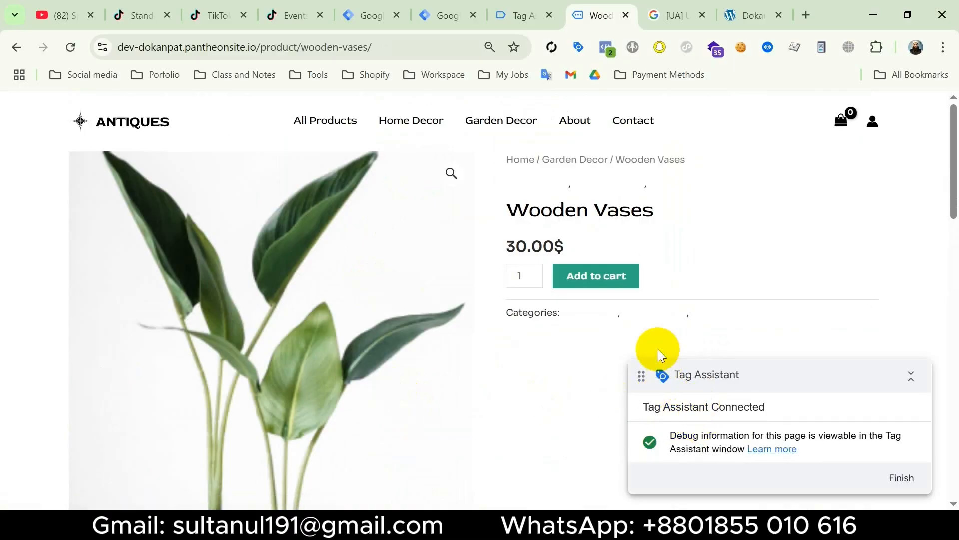
click(525, 15)
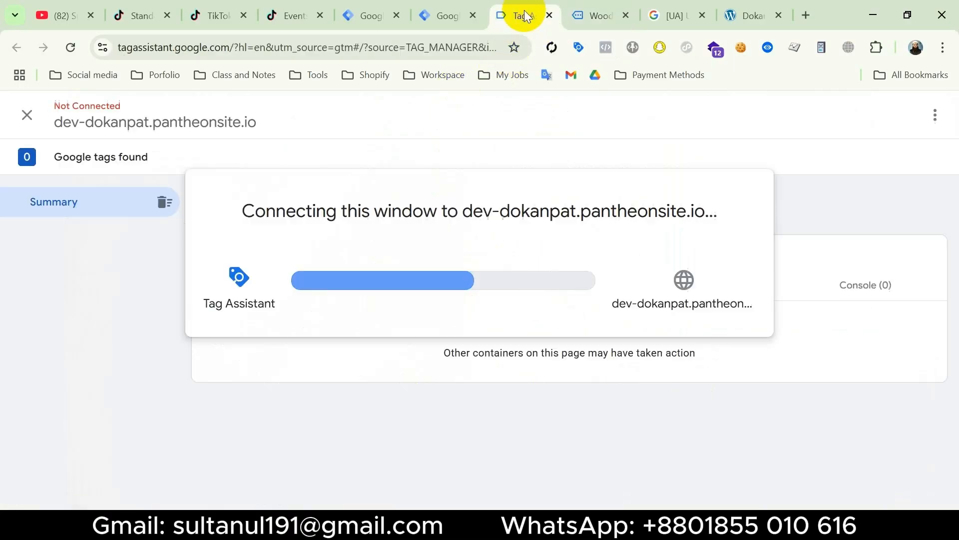
click(479, 383)
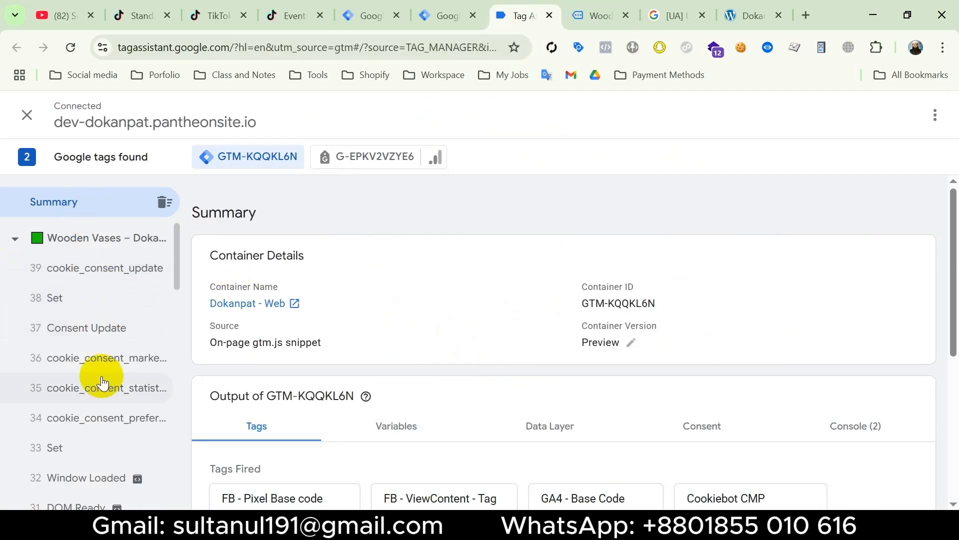
Examine the view_item event's data layer, checking the ecommerce keys for item_id, item_name and price
scroll(82, 400, down, 6)
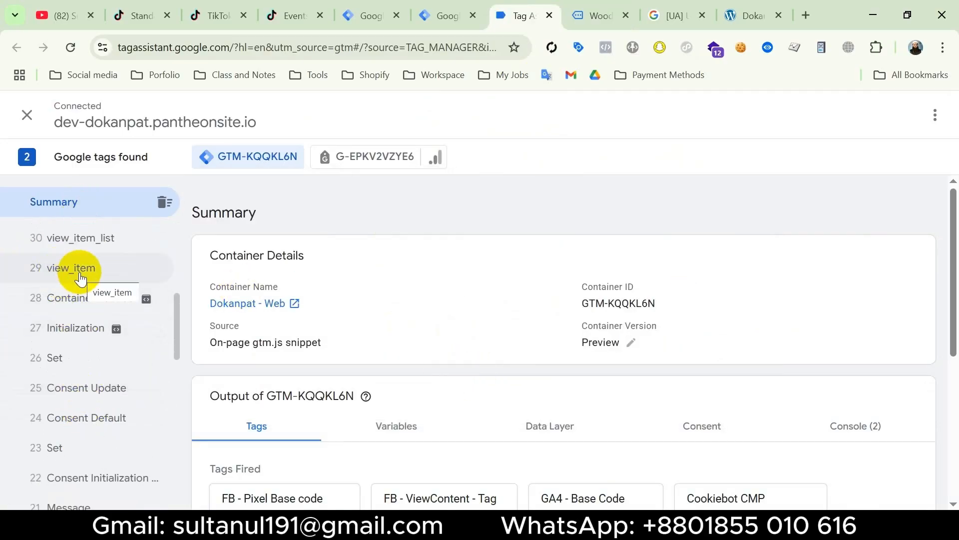
click(79, 276)
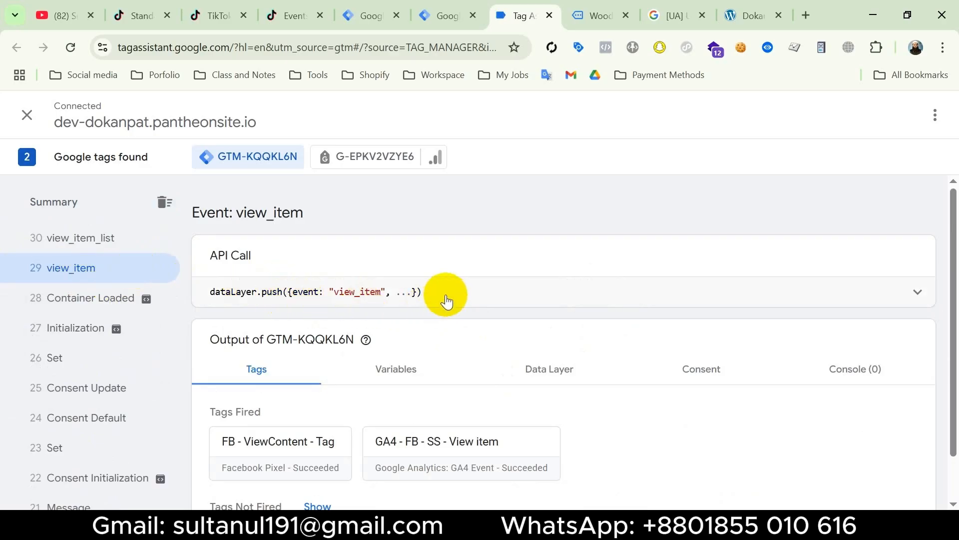
click(550, 378)
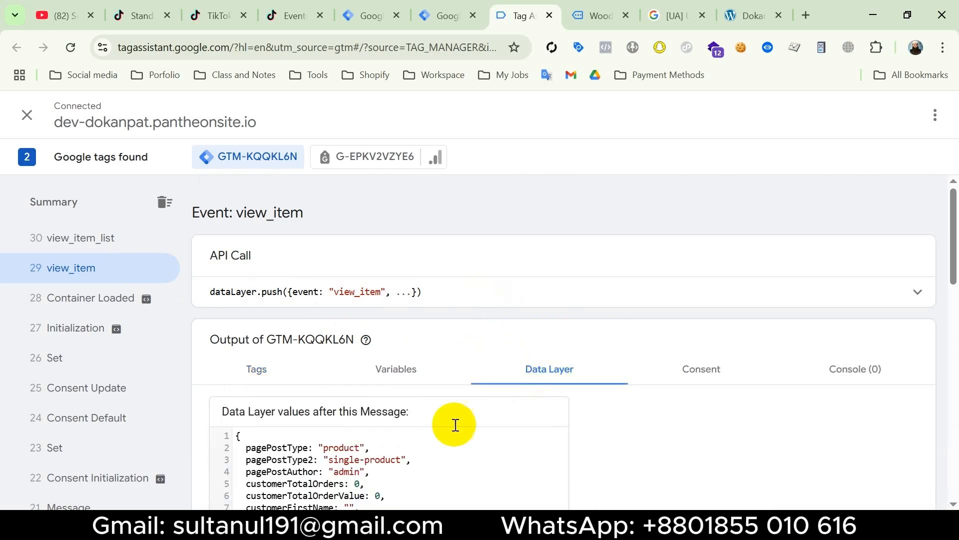
scroll(436, 436, down, 8)
scroll(436, 436, down, 6)
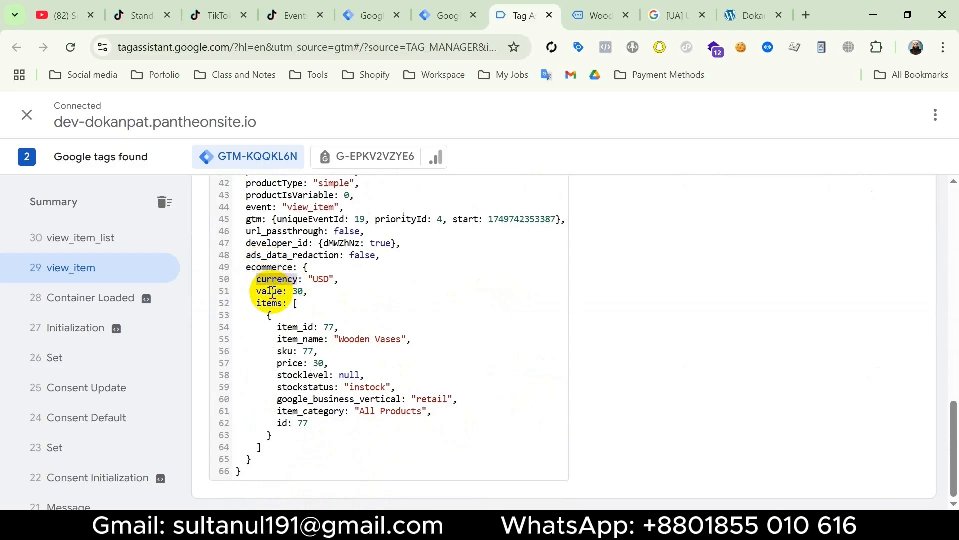
double_click(295, 328)
double_click(299, 340)
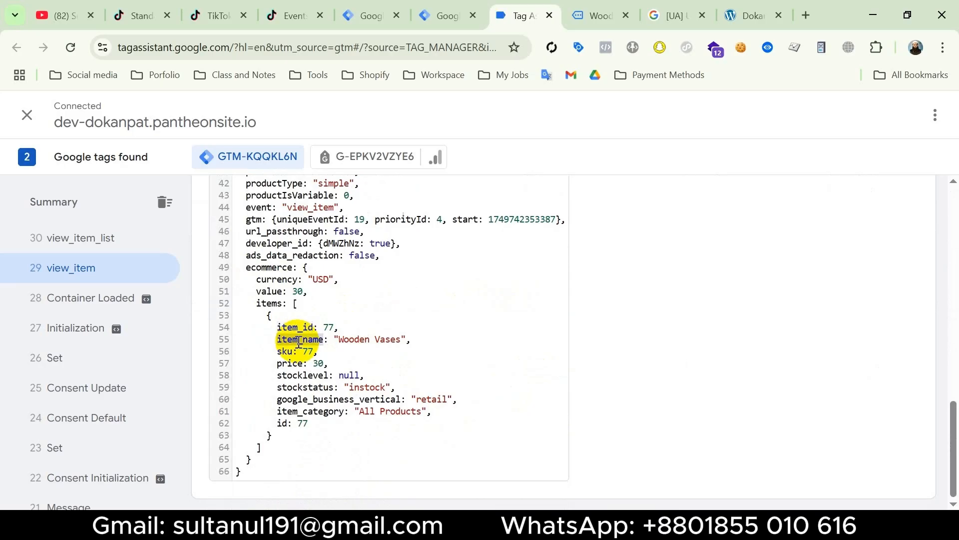
double_click(291, 363)
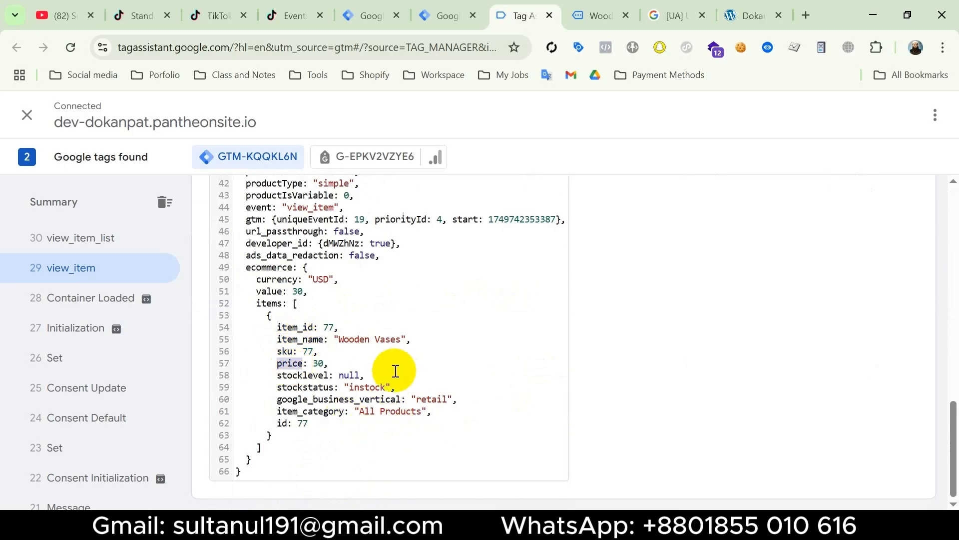
Start a new variable of type Data Layer Variable for the Tik - View Content tag's content_id field
click(367, 15)
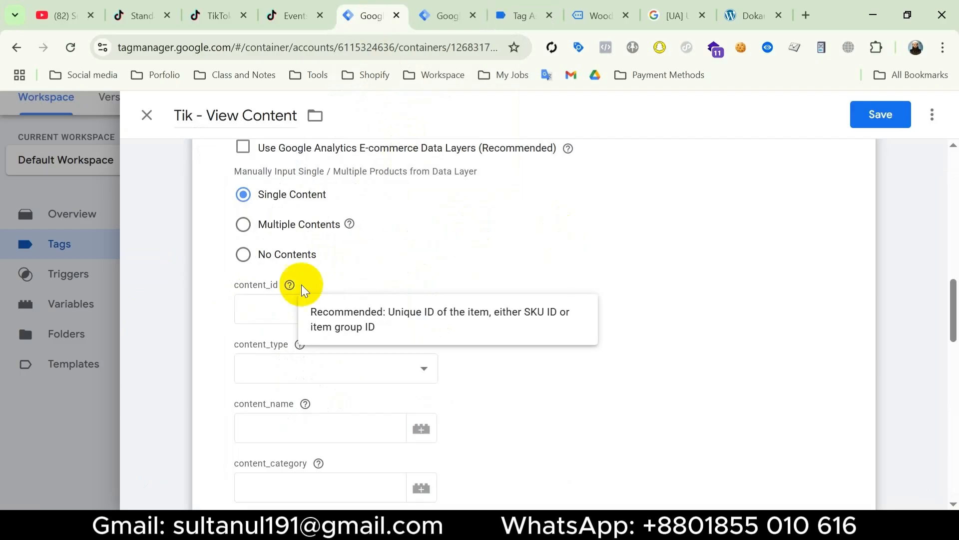
double_click(419, 311)
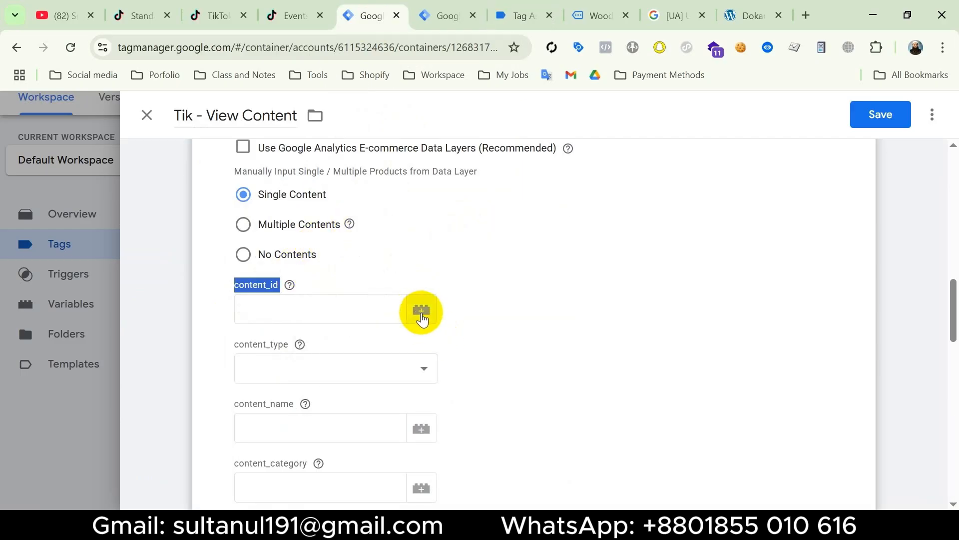
click(422, 311)
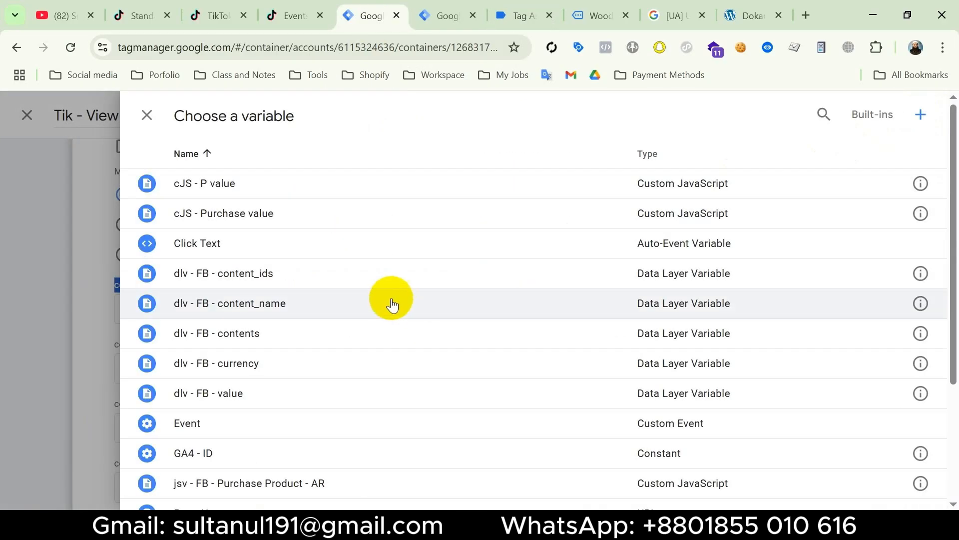
click(922, 116)
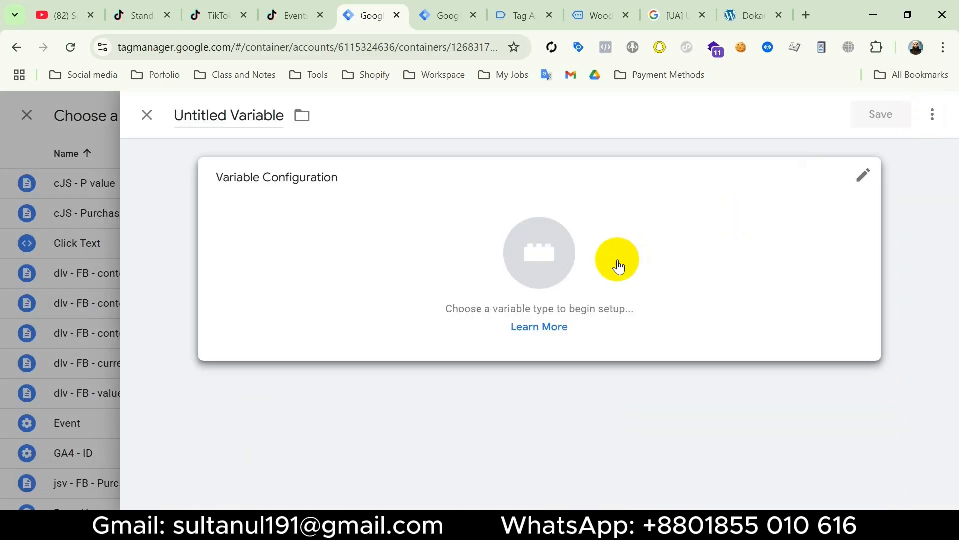
click(618, 266)
scroll(571, 384, down, 3)
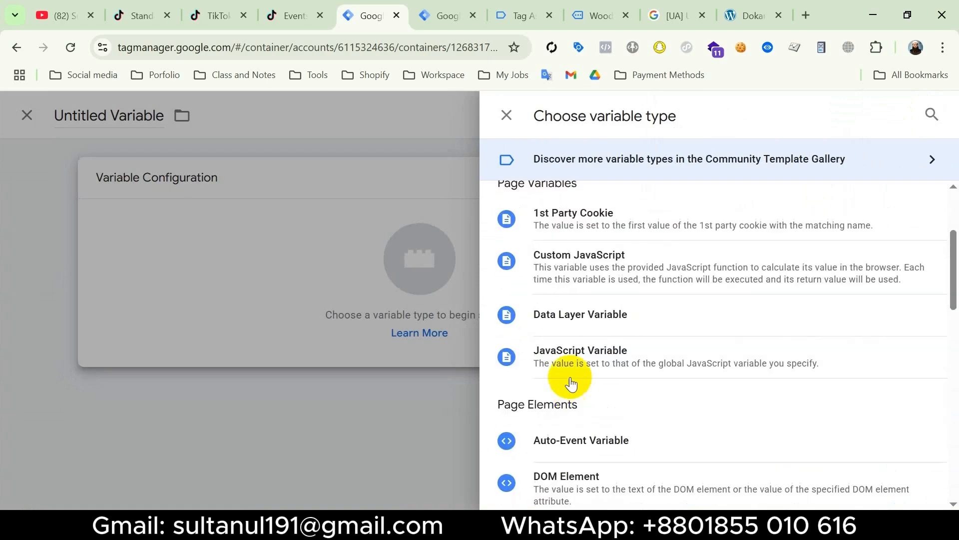
click(617, 316)
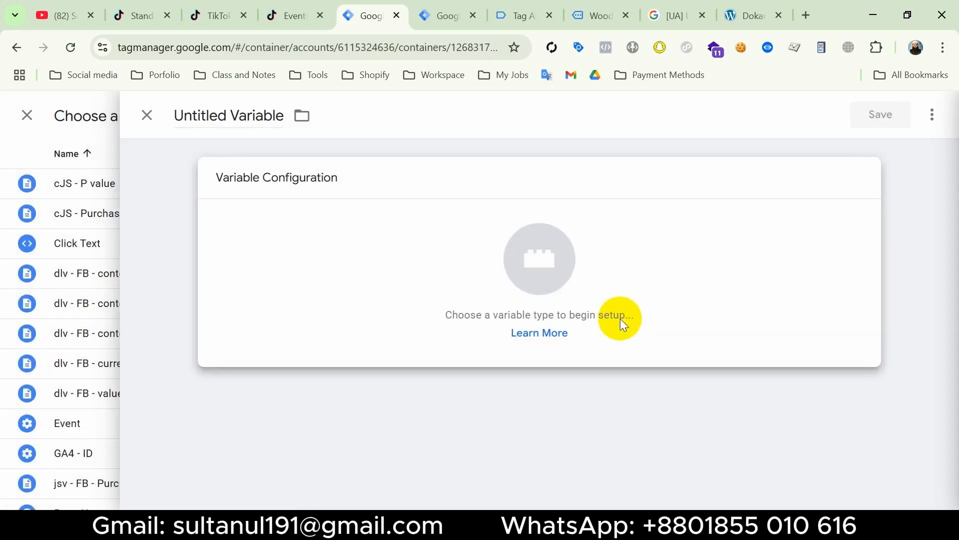
triple_click(240, 303)
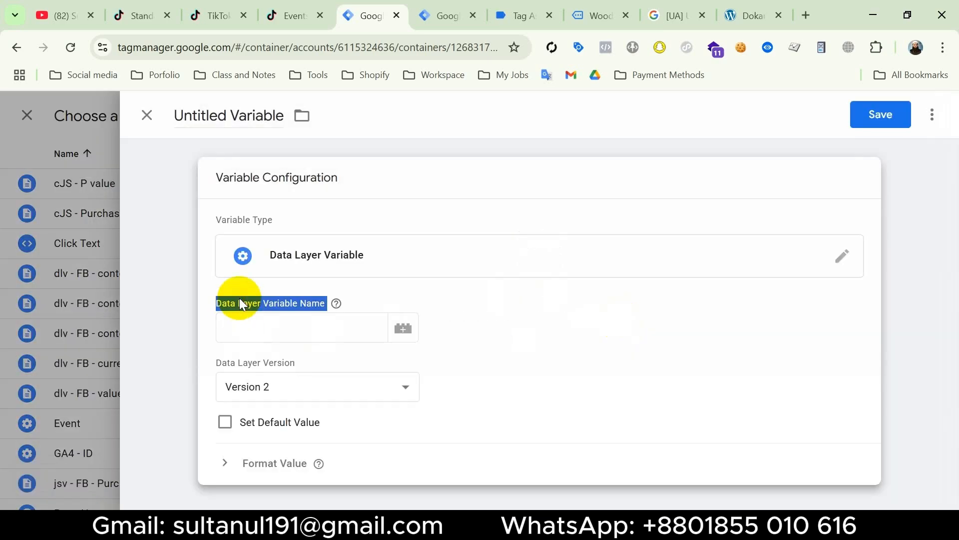
click(270, 338)
Copy the keys ecommerce, items and item_id from the view_item data layer in Tag Assistant and return to the new variable
click(523, 18)
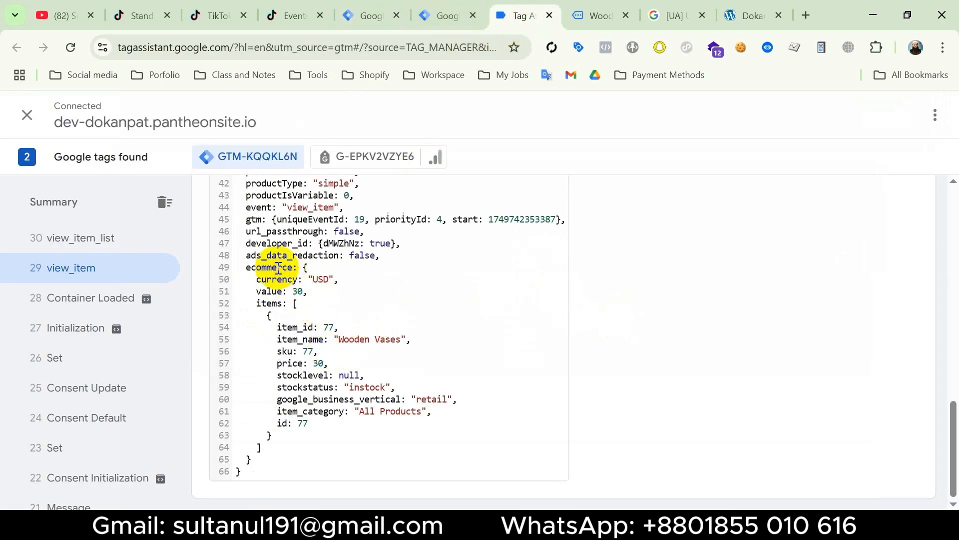
double_click(270, 304)
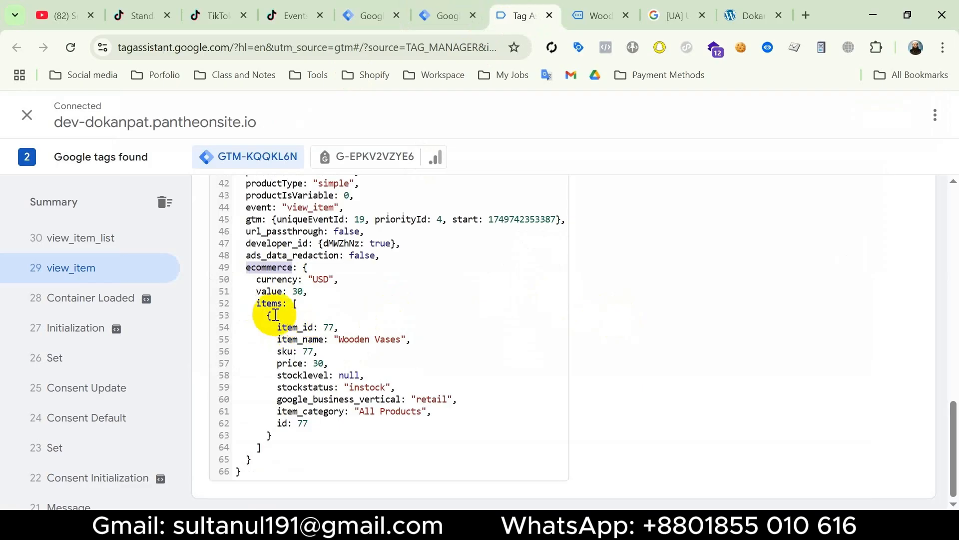
double_click(298, 326)
key(super+c)
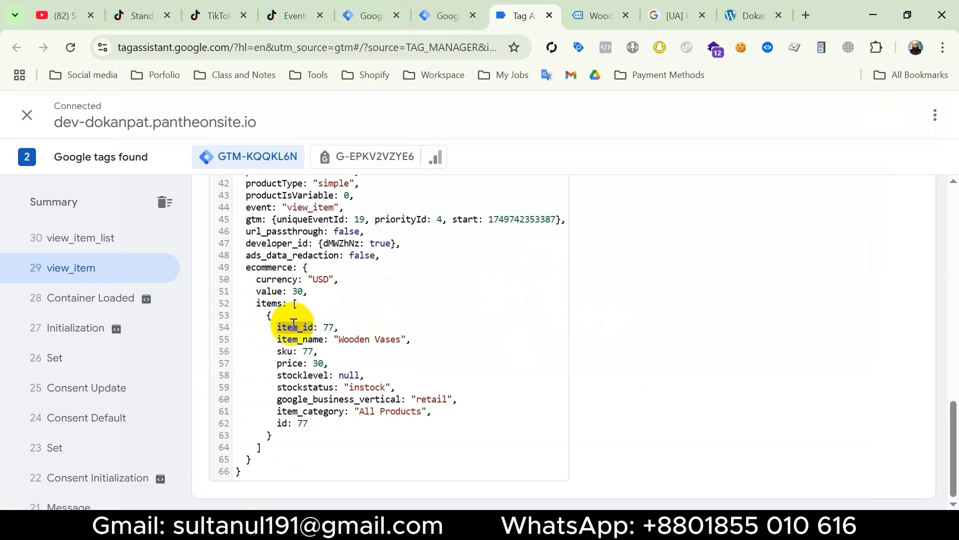
click(370, 13)
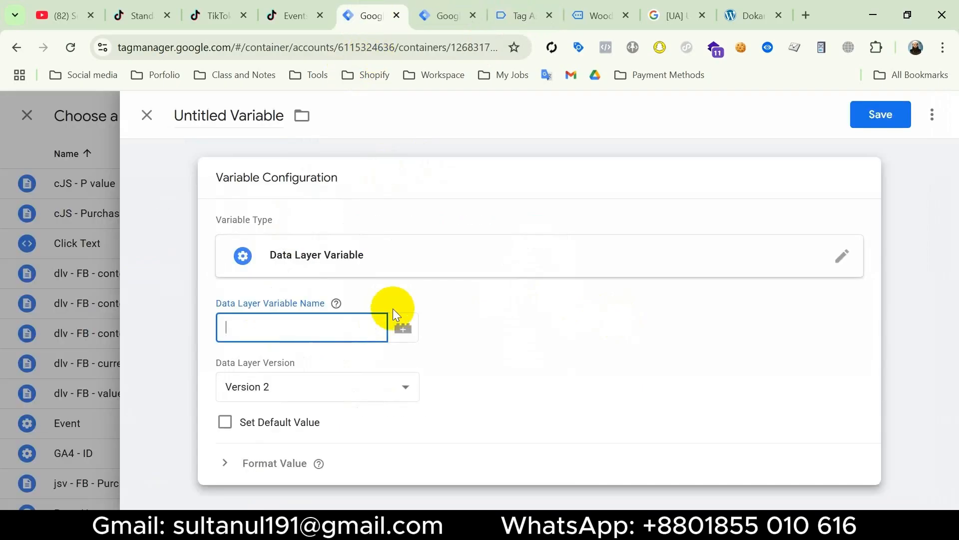
Set the Data Layer Variable Name to ecommerce.items.0.item_id using the copied keys
key(super+v)
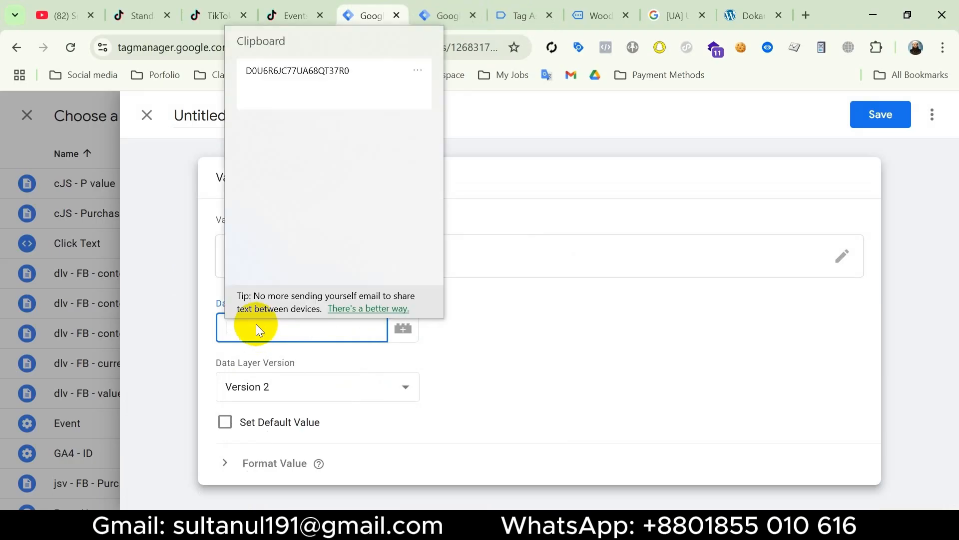
key(Return)
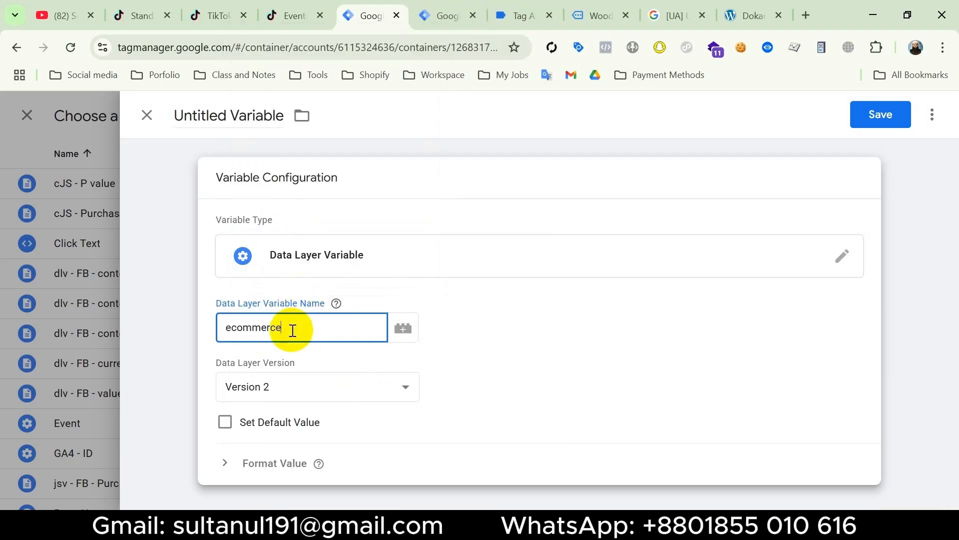
text(.)
key(super+v)
click(387, 134)
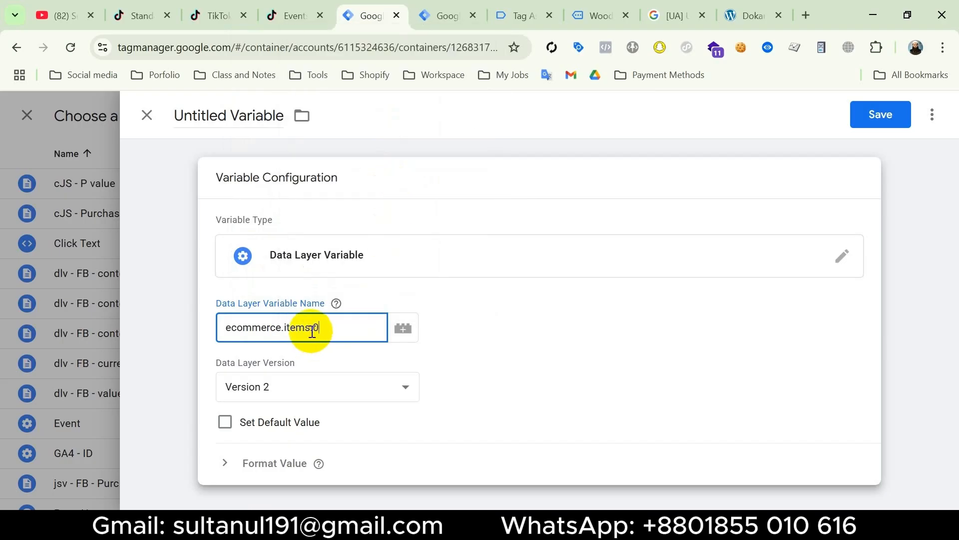
text(.0.)
key(super+v)
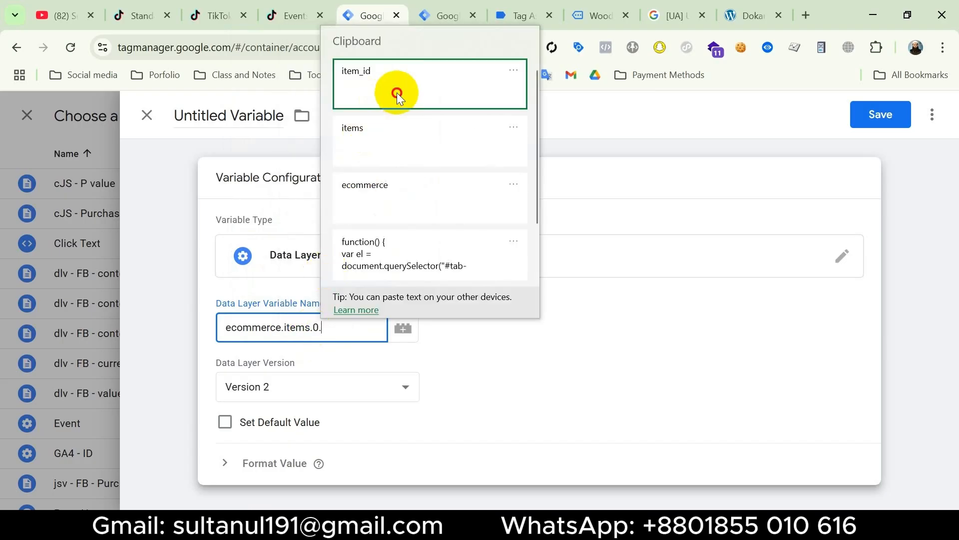
click(395, 91)
Name the ecommerce.items.0.item_id variable Content ID and discard it without saving
click(218, 115)
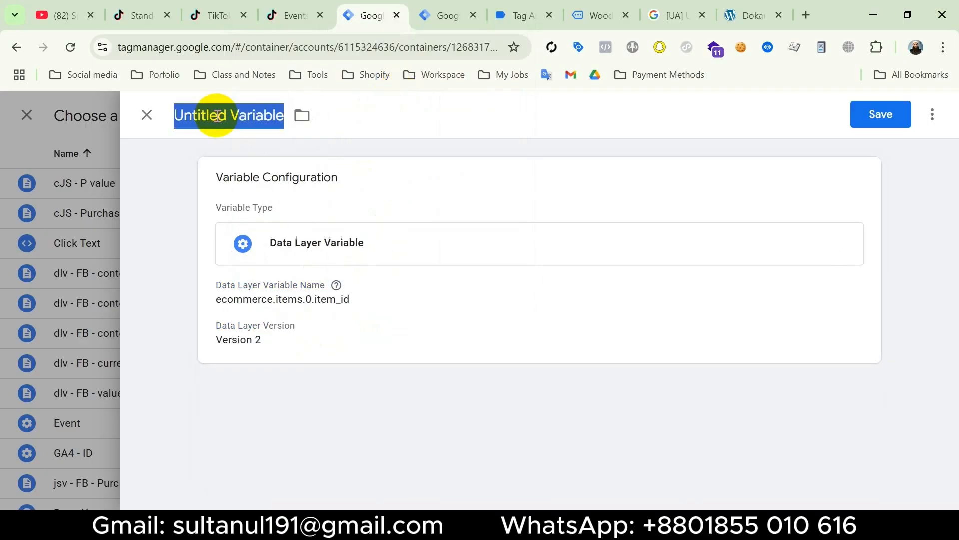
text(Content ID)
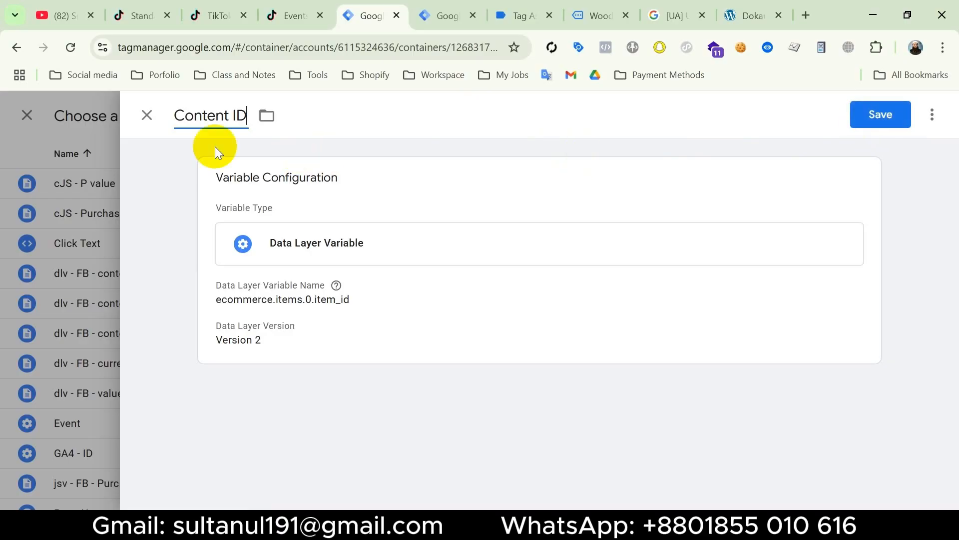
click(84, 148)
click(600, 296)
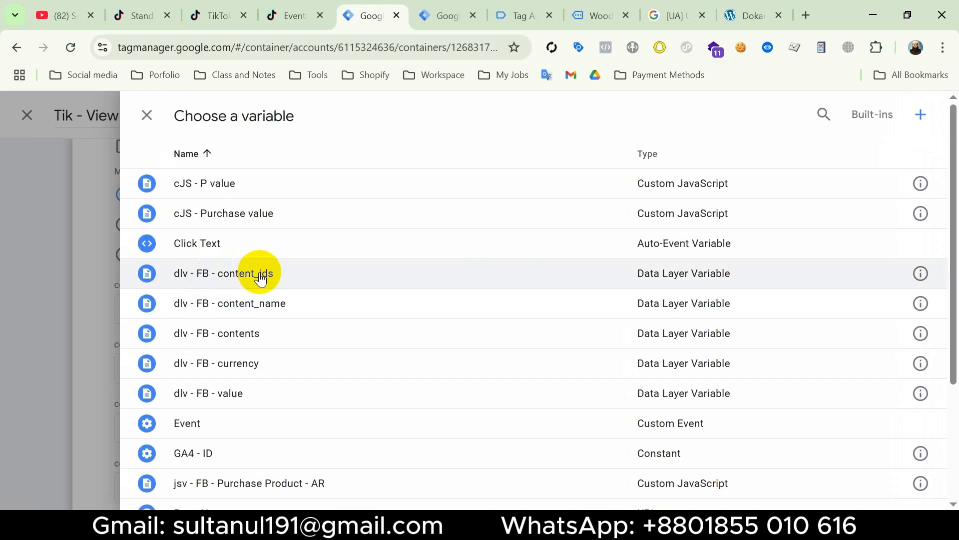
Fill content_id with the existing dlv - FB - content_ids variable and set content_type to product
click(260, 278)
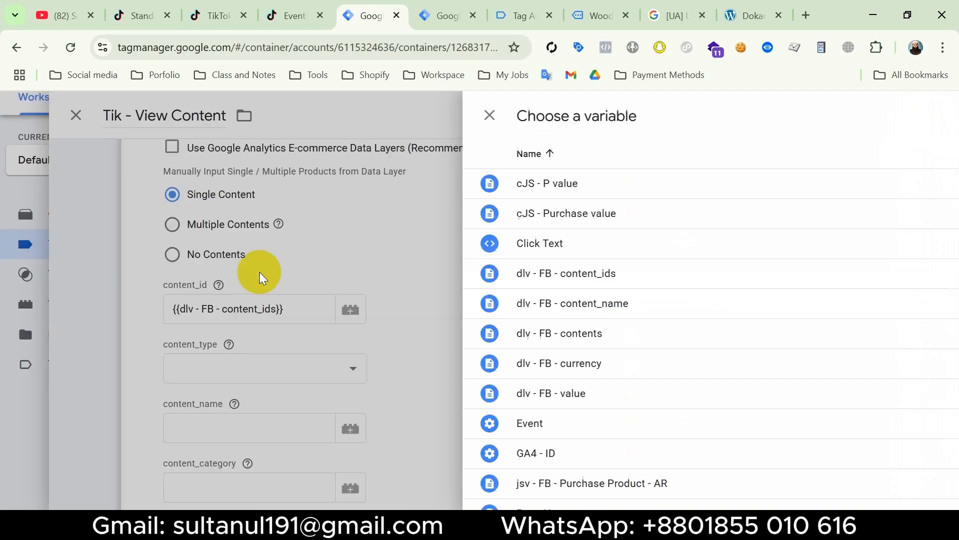
scroll(258, 275, down, 3)
click(311, 216)
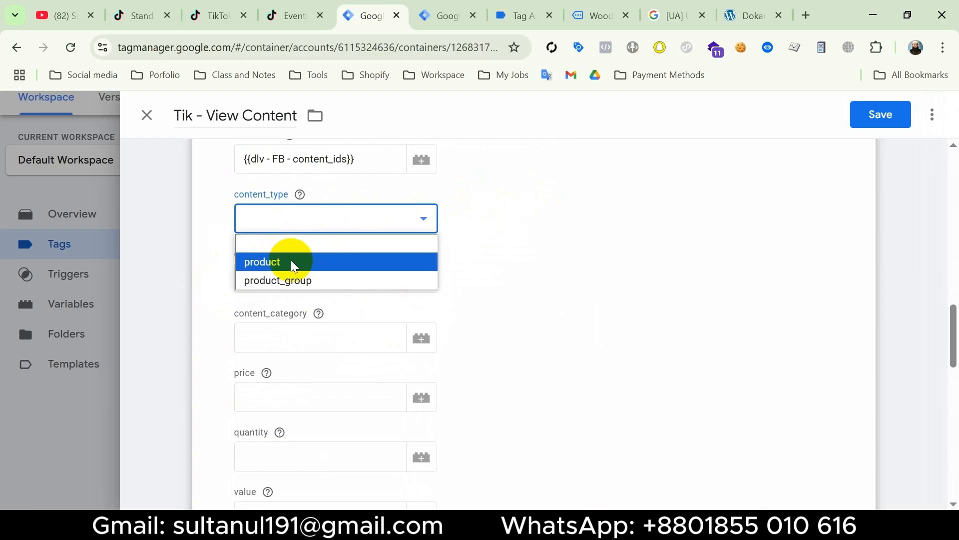
click(294, 265)
Set the quantity of the Tik - View Content tag to 1
scroll(270, 260, down, 2)
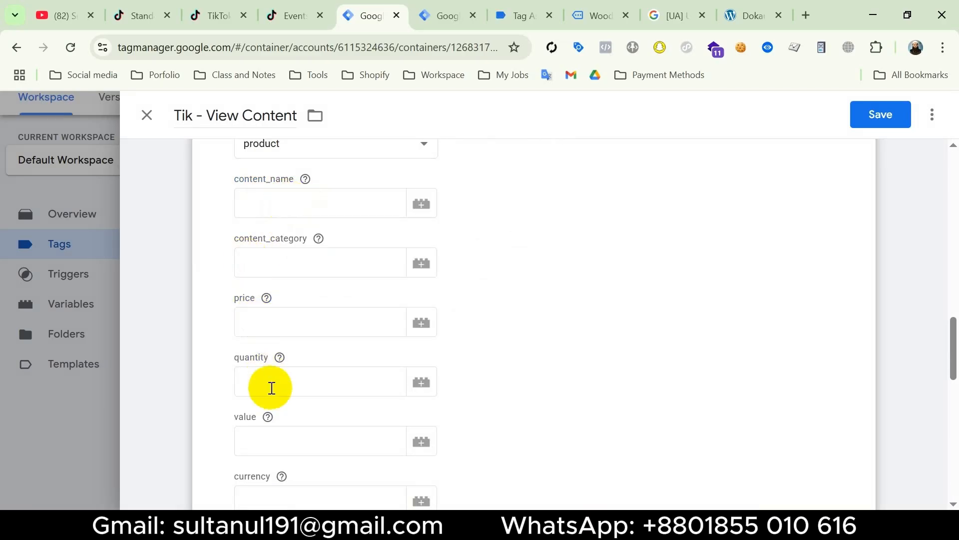
click(271, 381)
text(1)
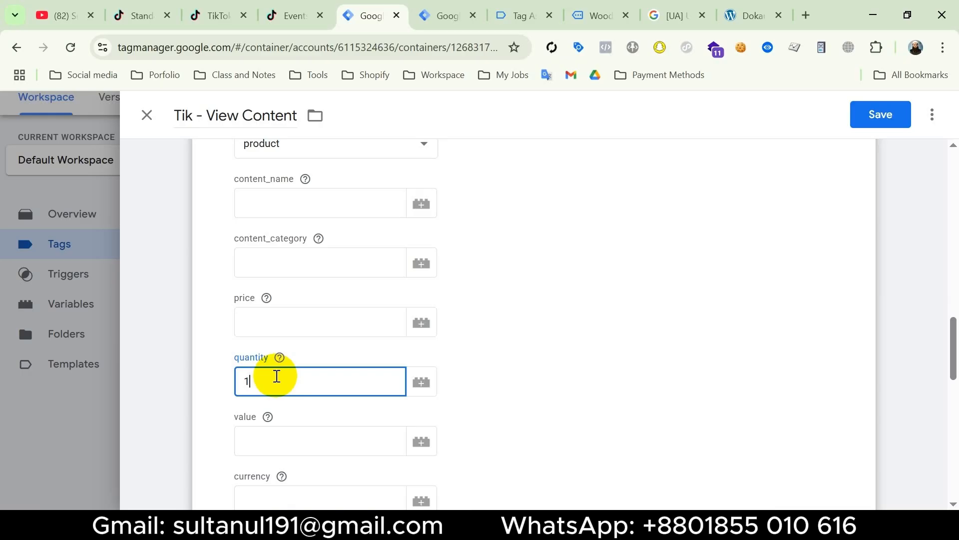
Open the variable selection for the value field of the Tik - View Content tag
scroll(294, 399, down, 1)
click(304, 410)
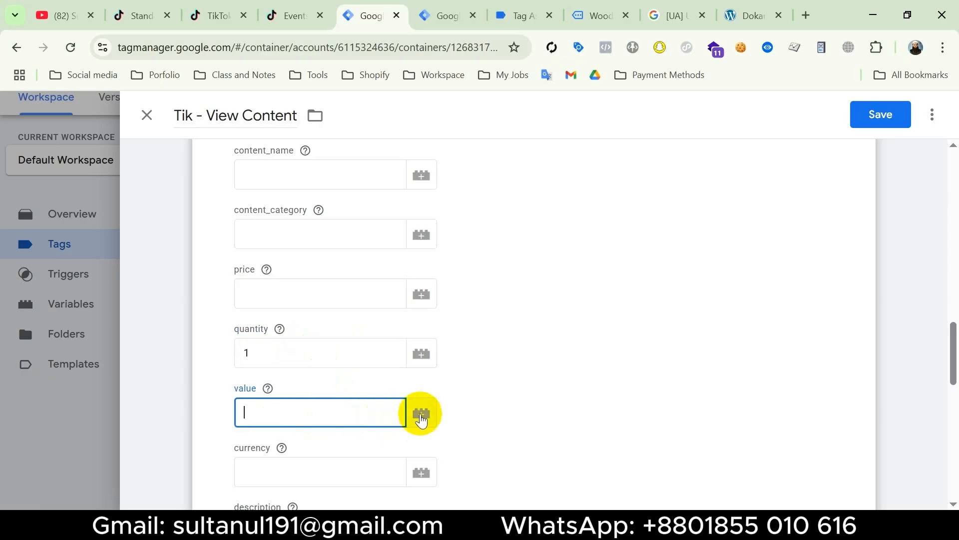
click(421, 414)
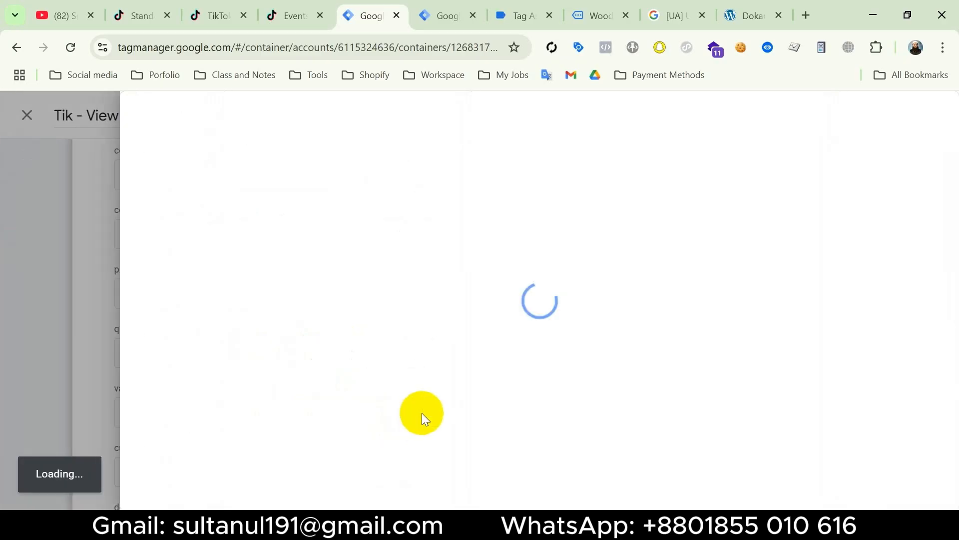
Start a new variable of type Data Layer Variable for the value field
click(921, 116)
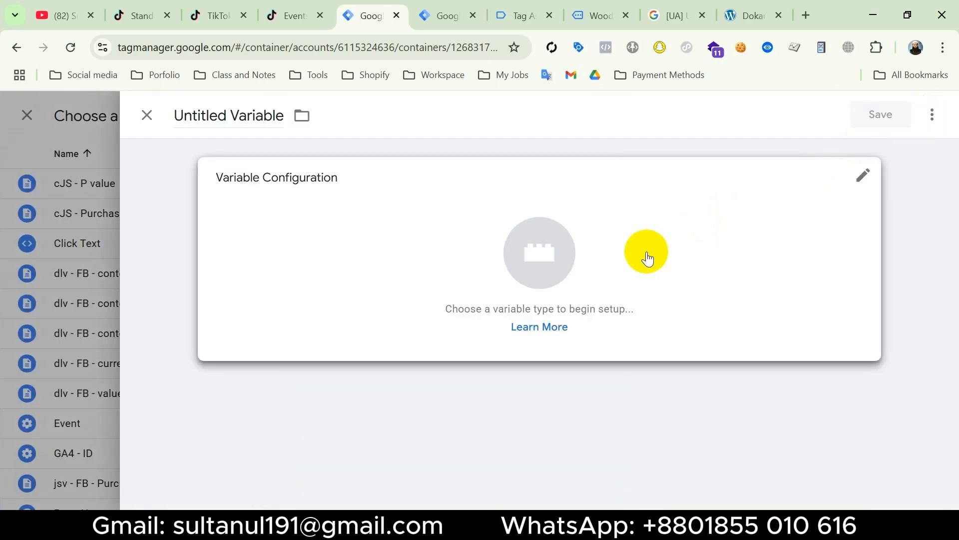
click(647, 258)
key(Escape)
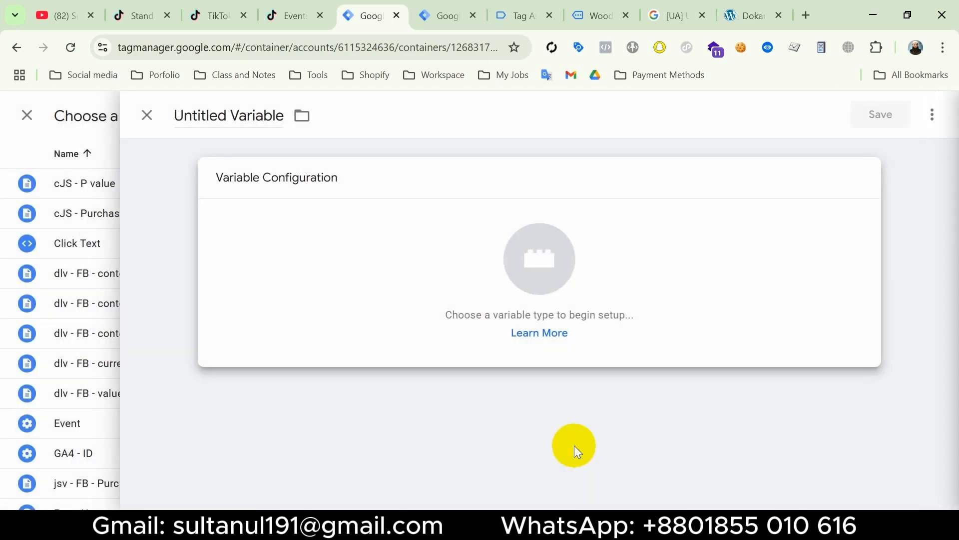
Set the Data Layer Variable Name to ecommerce.value, copying the value key from the view_item data layer in Tag Assistant
click(283, 323)
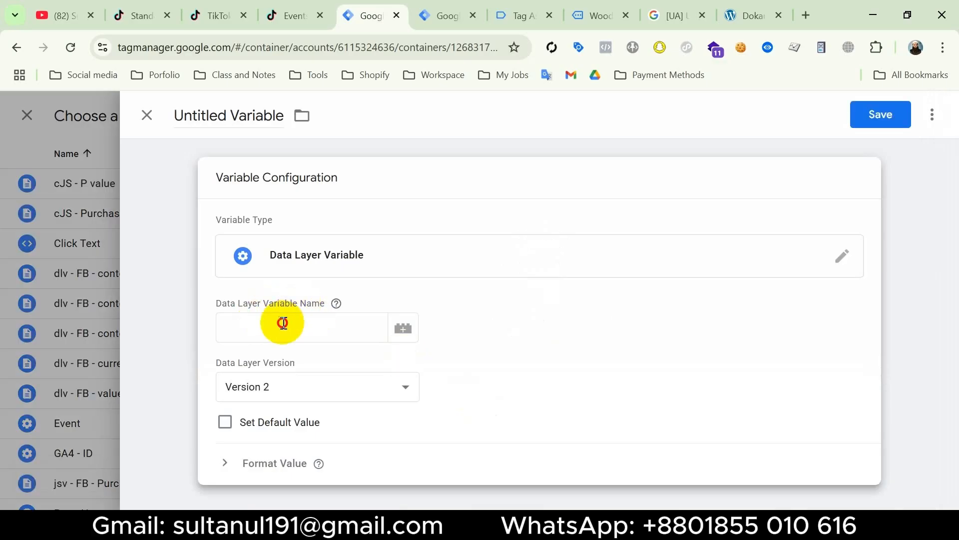
key(super+v)
click(310, 197)
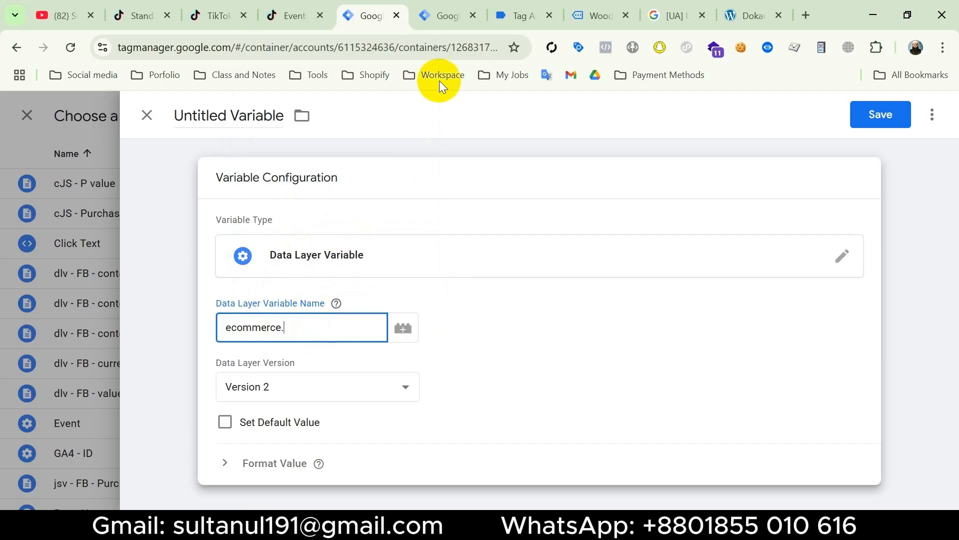
click(524, 13)
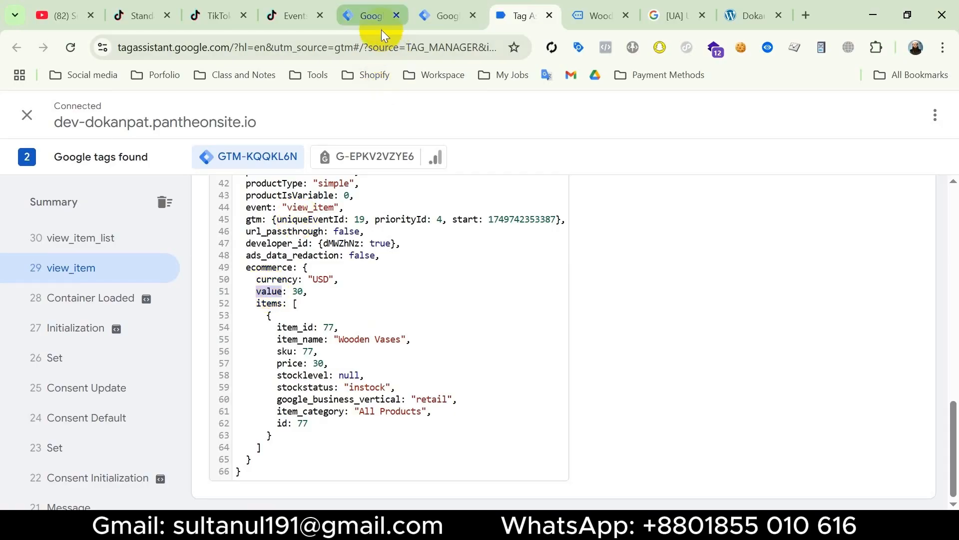
click(378, 14)
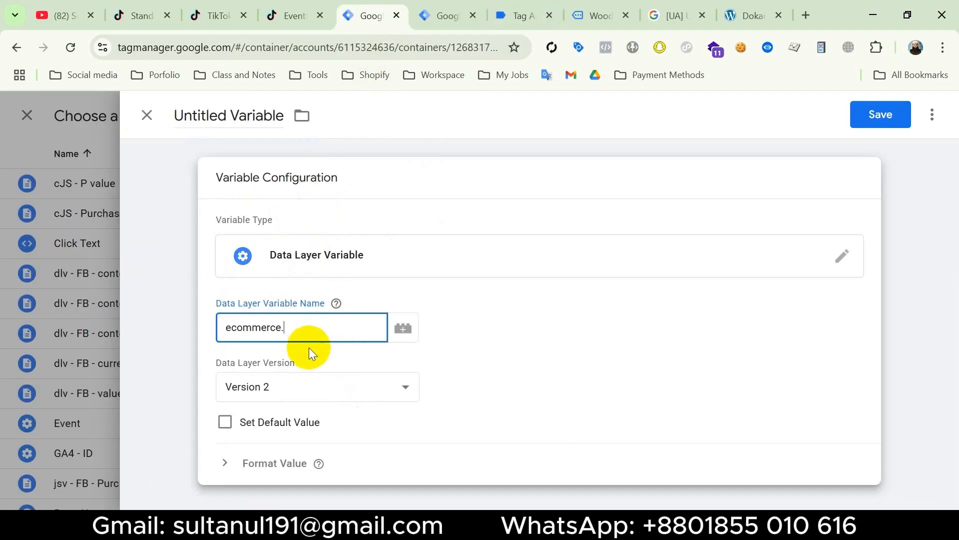
text(value)
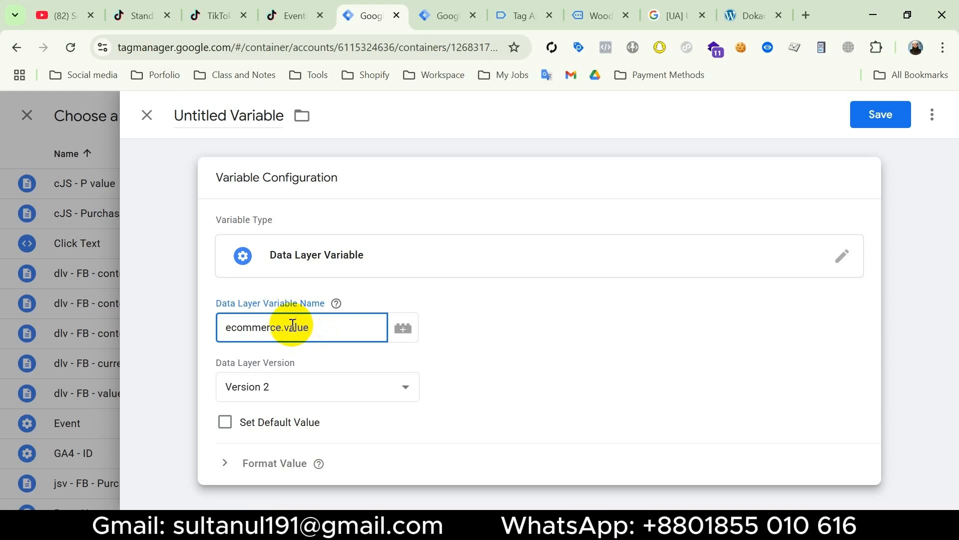
Compare the ecommerce.value path with the view_item data layer in Tag Assistant and return to the variable in Tag Manager
double_click(233, 325)
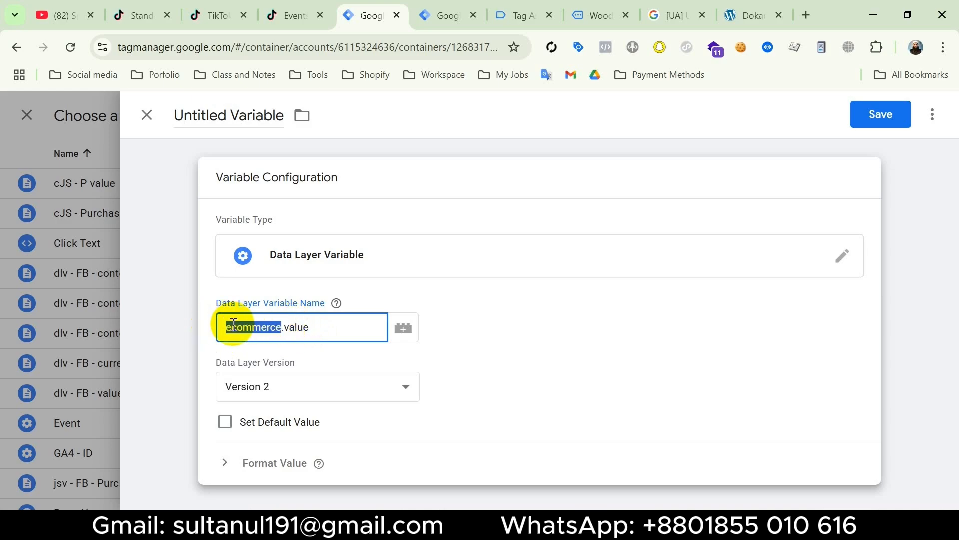
click(324, 325)
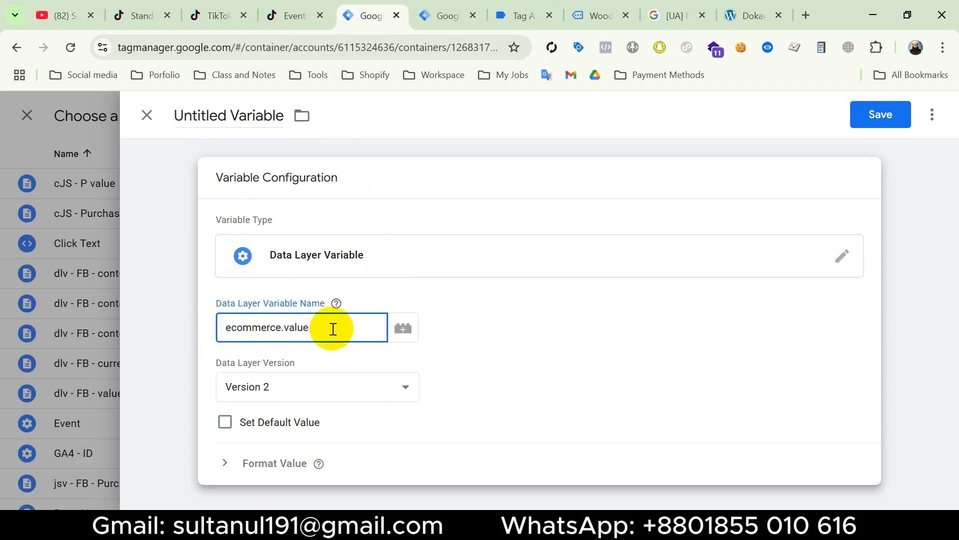
click(520, 15)
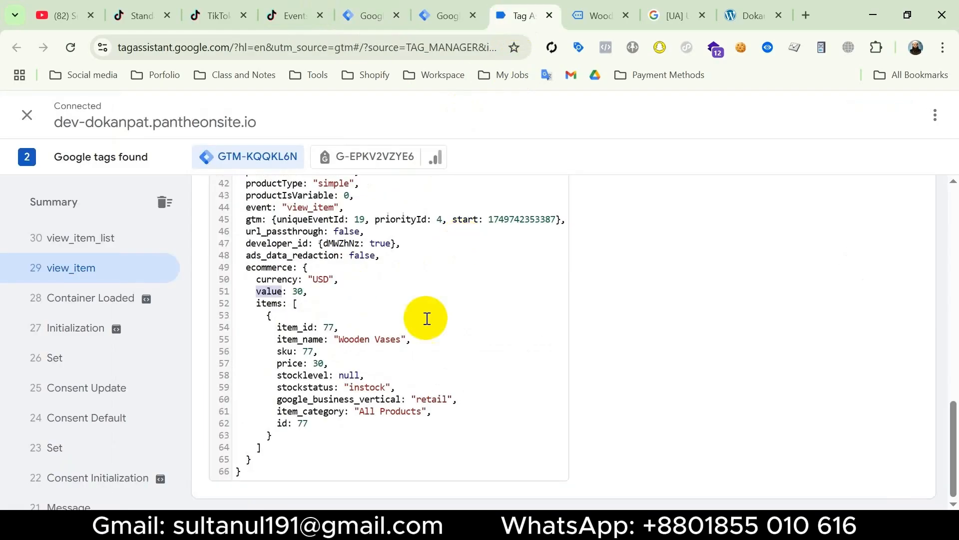
click(366, 15)
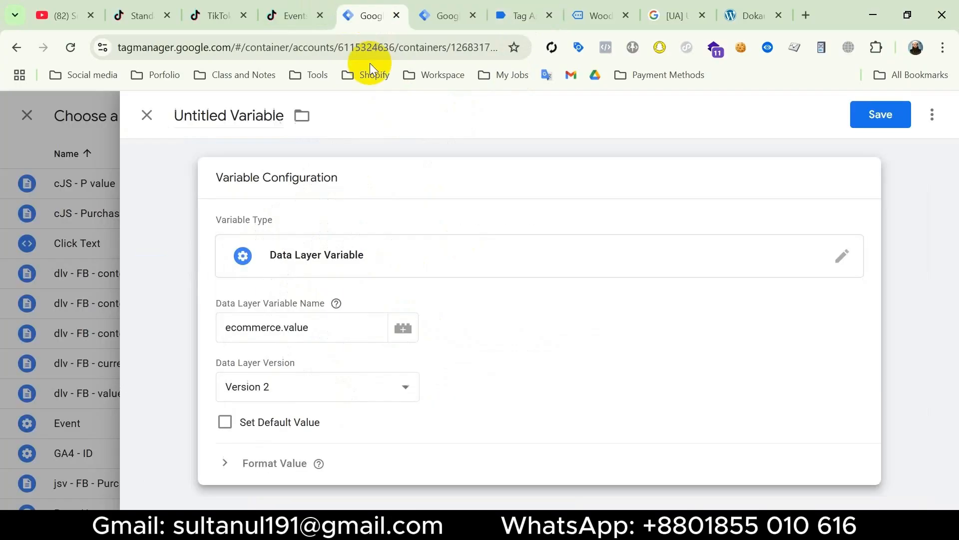
Name the ecommerce.value variable Value and discard it without saving
click(226, 116)
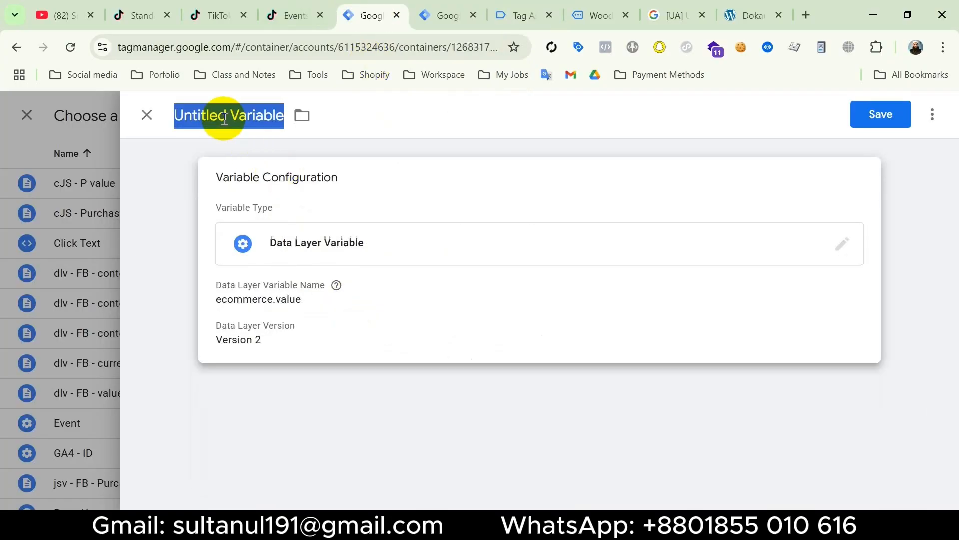
text(Value)
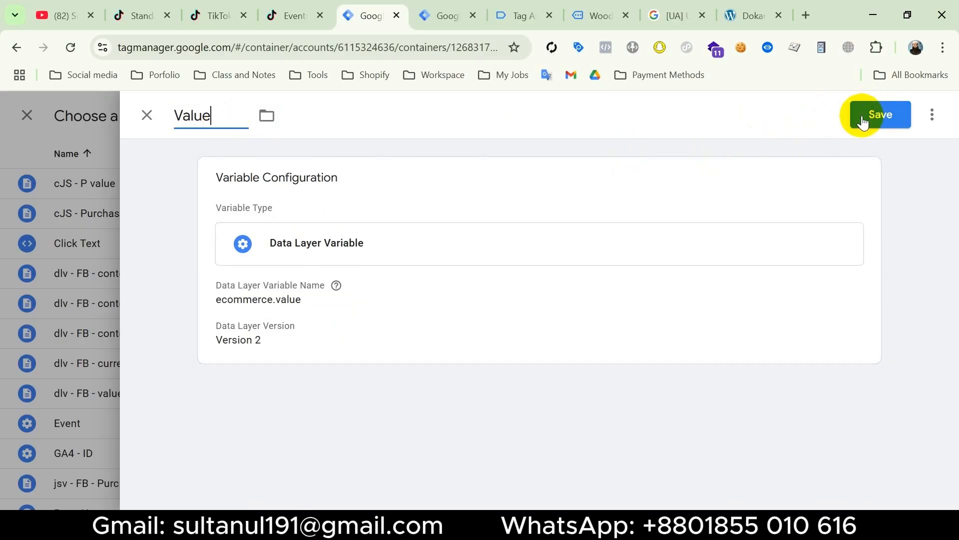
click(44, 229)
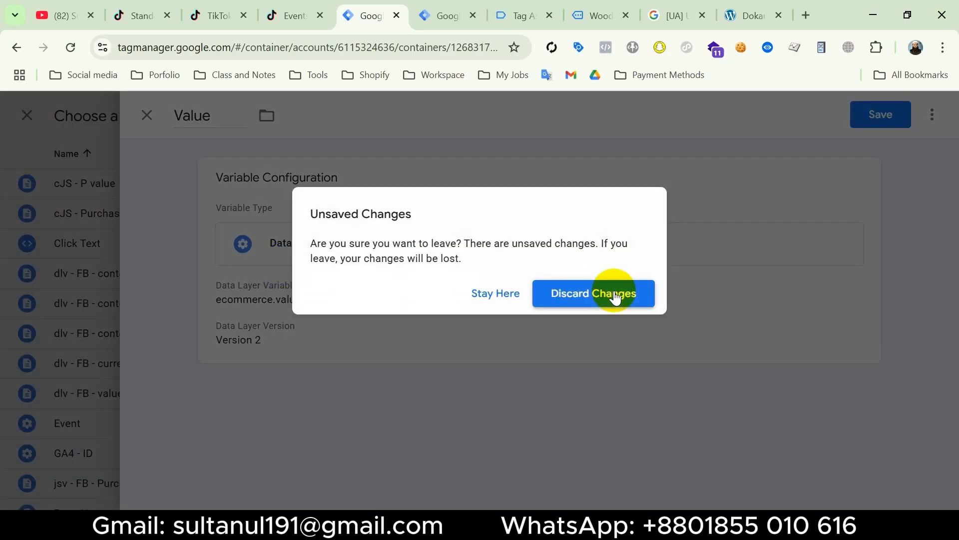
click(614, 294)
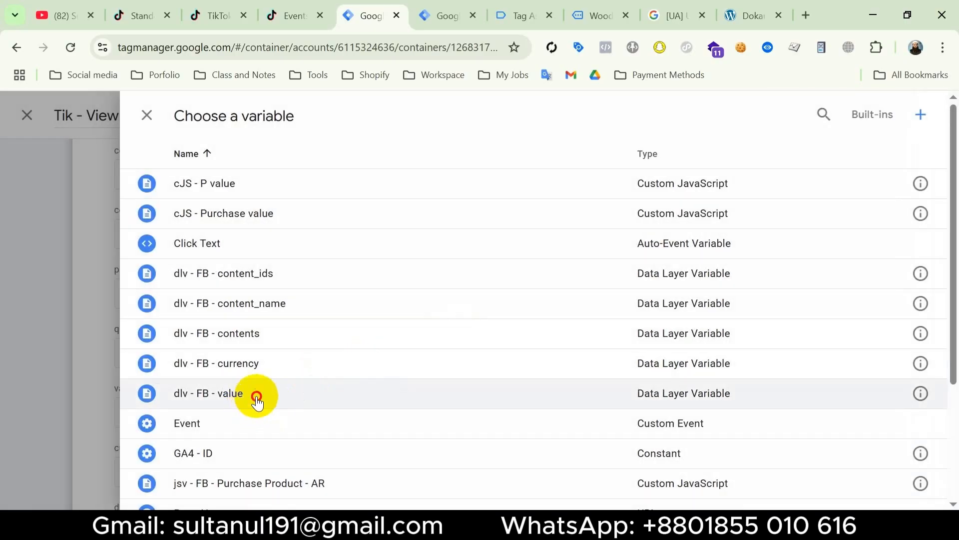
Fill value with the existing dlv - FB - value variable and start a new Data Layer Variable for the currency field
click(257, 395)
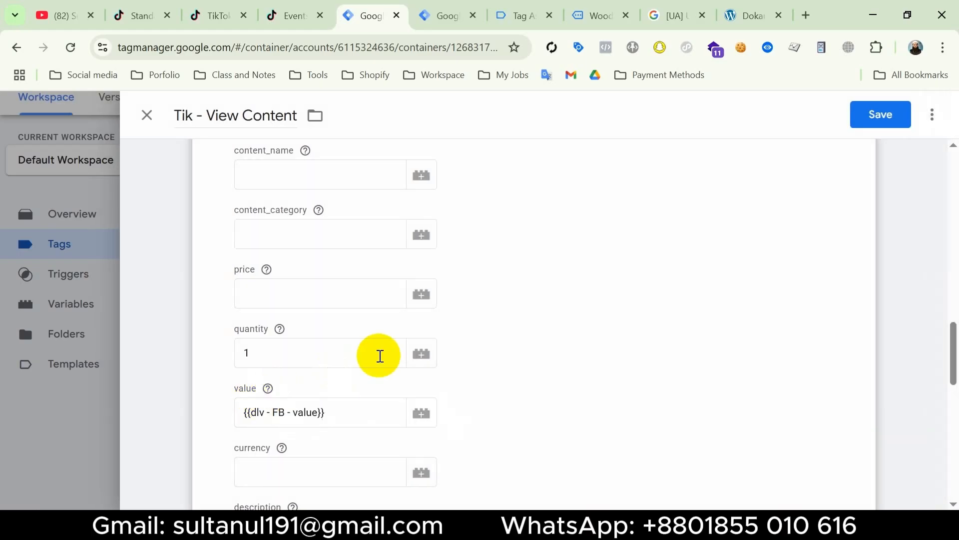
scroll(381, 357, down, 4)
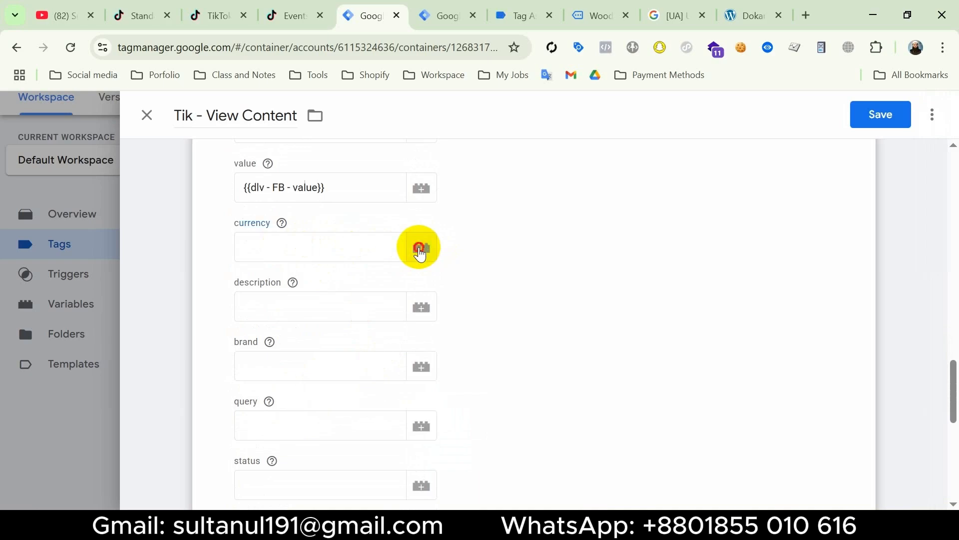
click(418, 249)
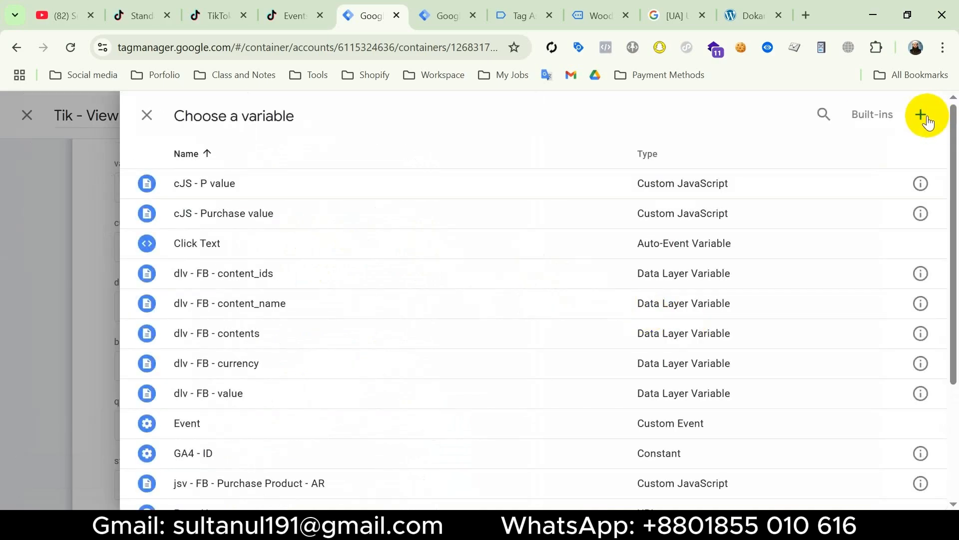
click(924, 120)
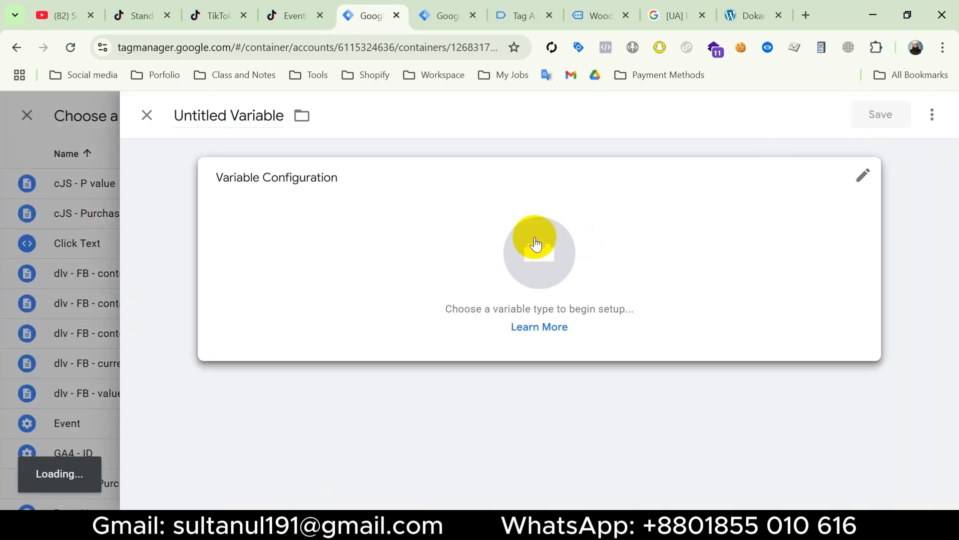
click(536, 243)
click(626, 462)
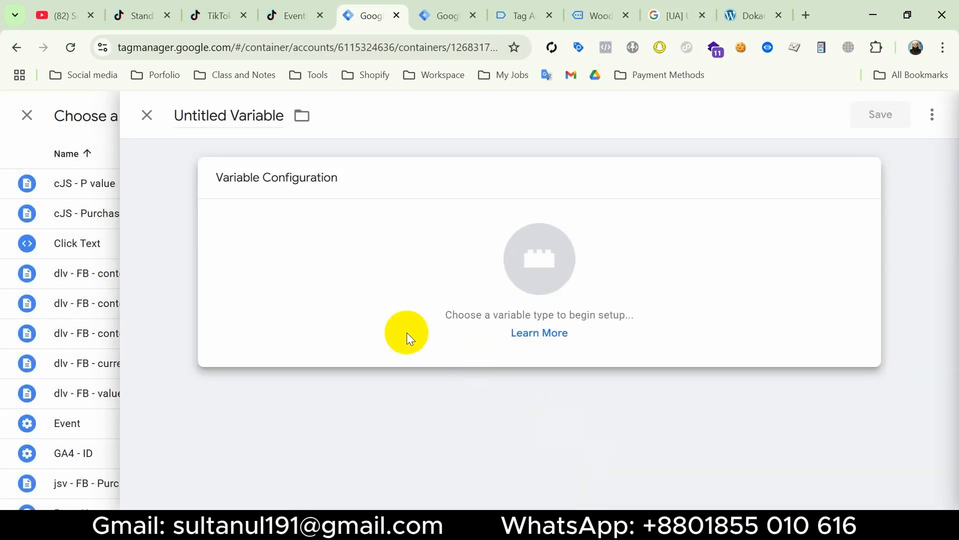
Set the Data Layer Variable Name to ecommerce.currency, copying the currency key from the view_item data layer in Tag Assistant
click(255, 327)
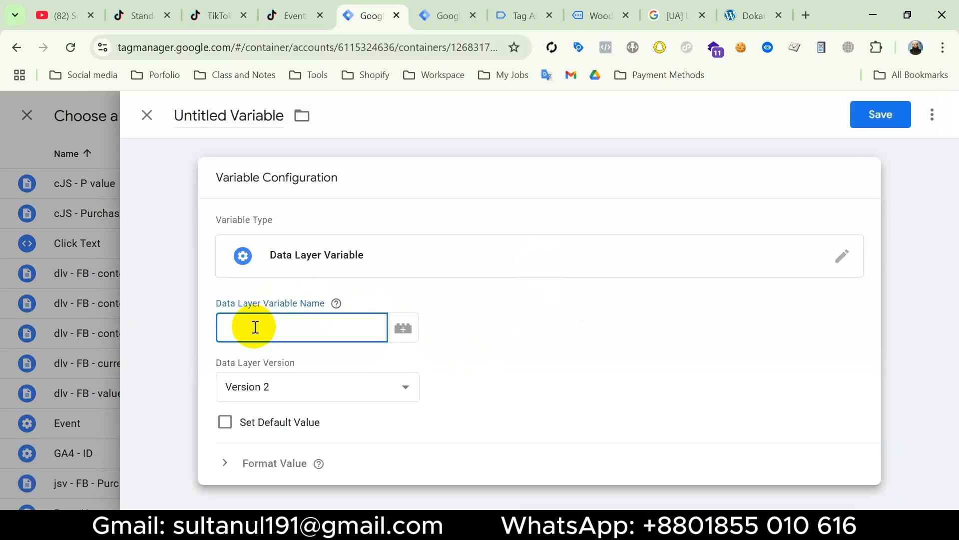
key(super+v)
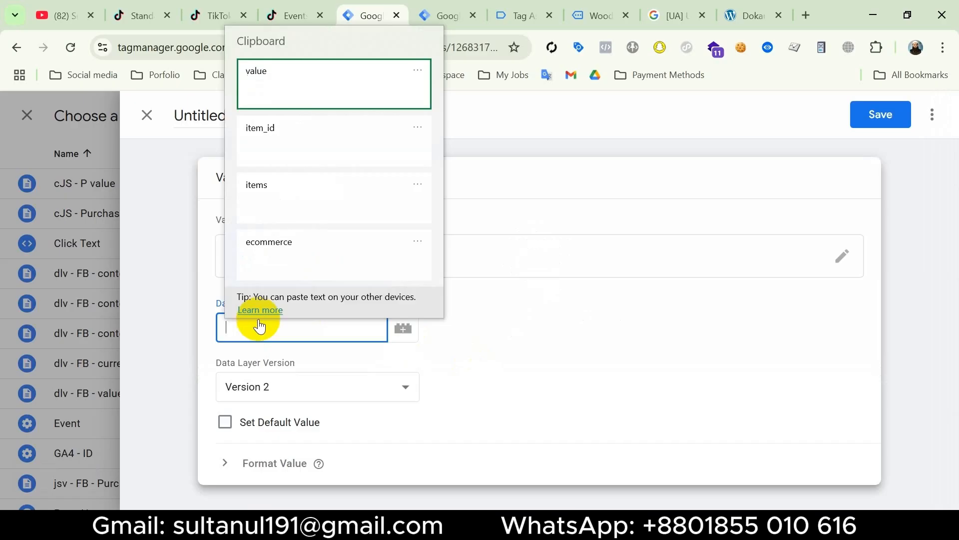
click(283, 243)
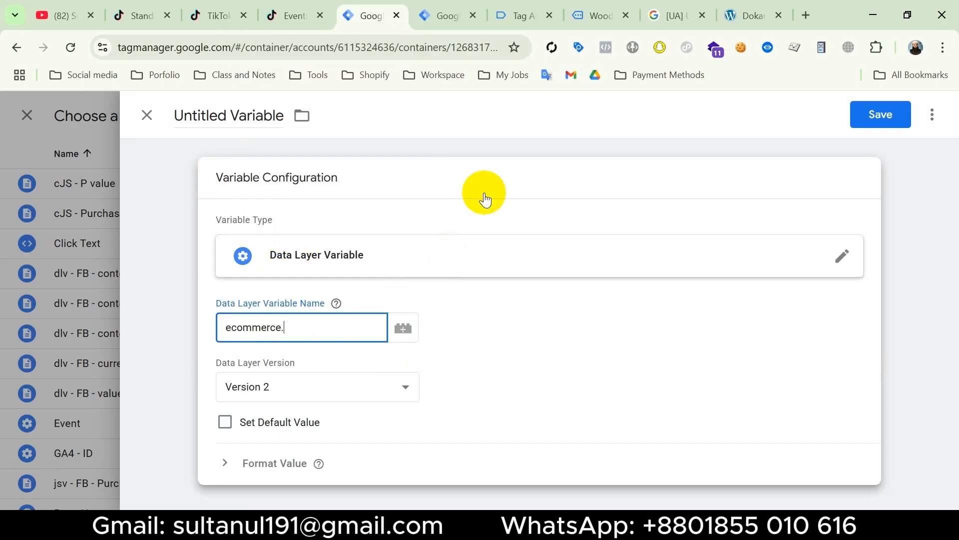
click(518, 16)
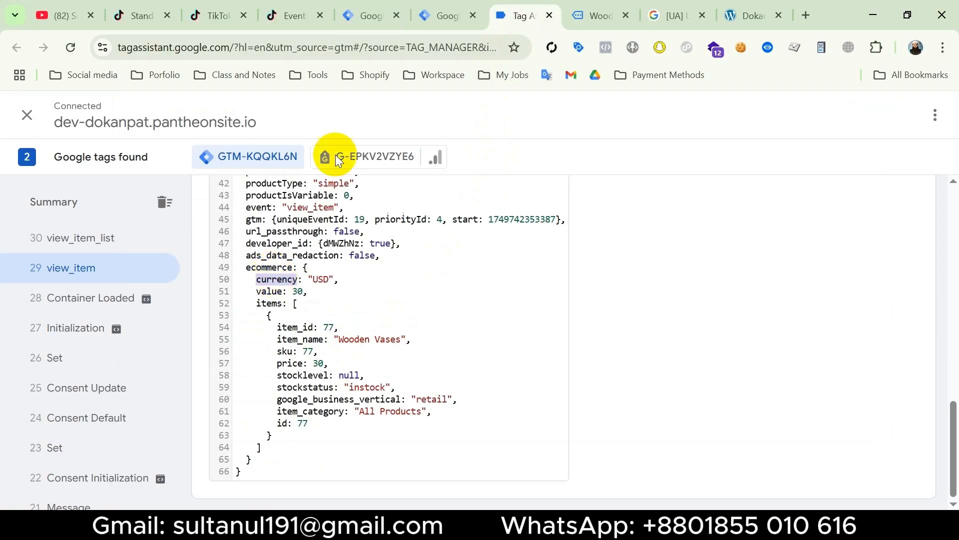
click(368, 16)
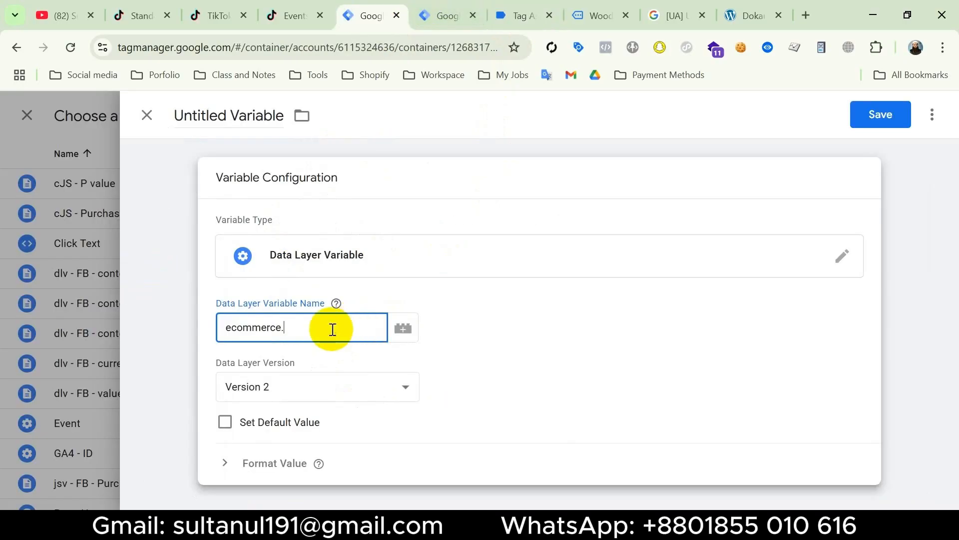
Name the ecommerce.currency variable currency and discard it without saving
click(218, 113)
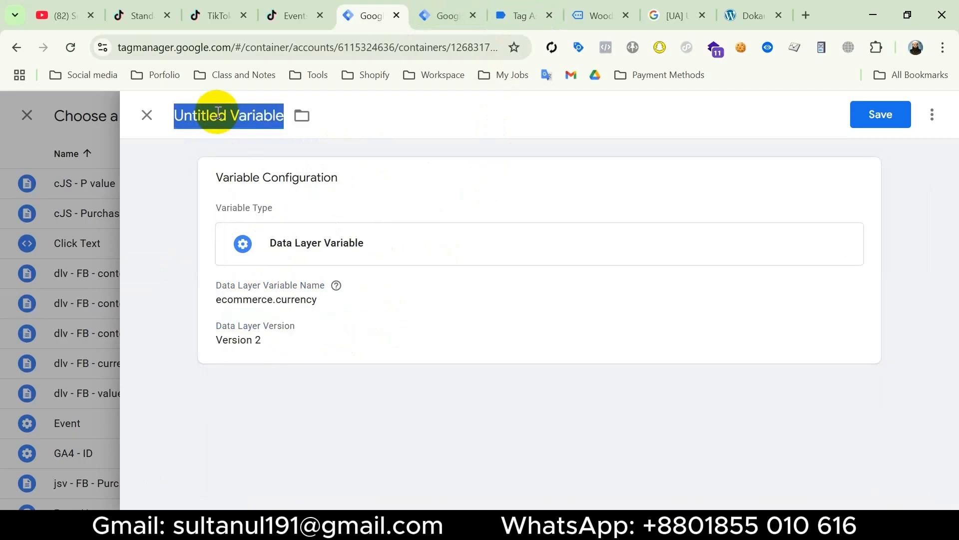
text(currency)
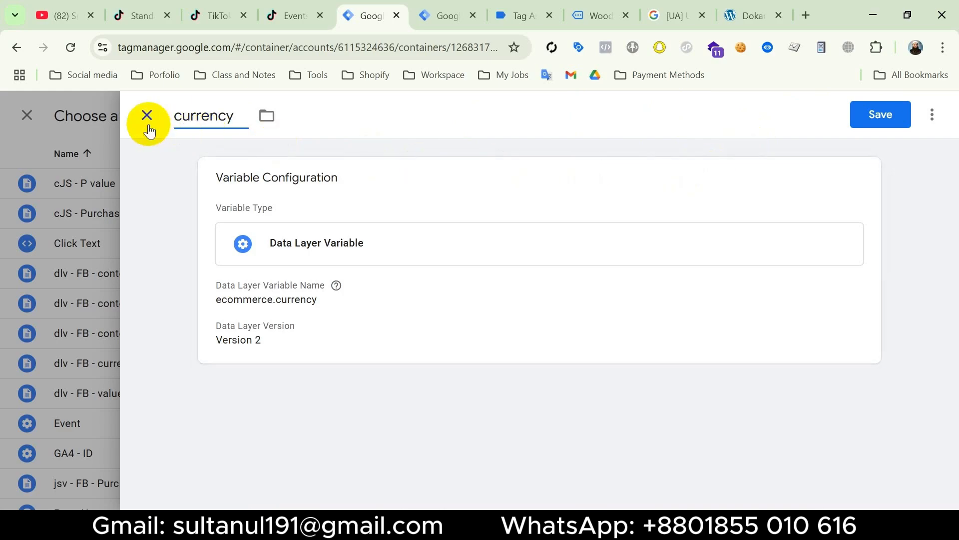
key(Escape)
click(562, 293)
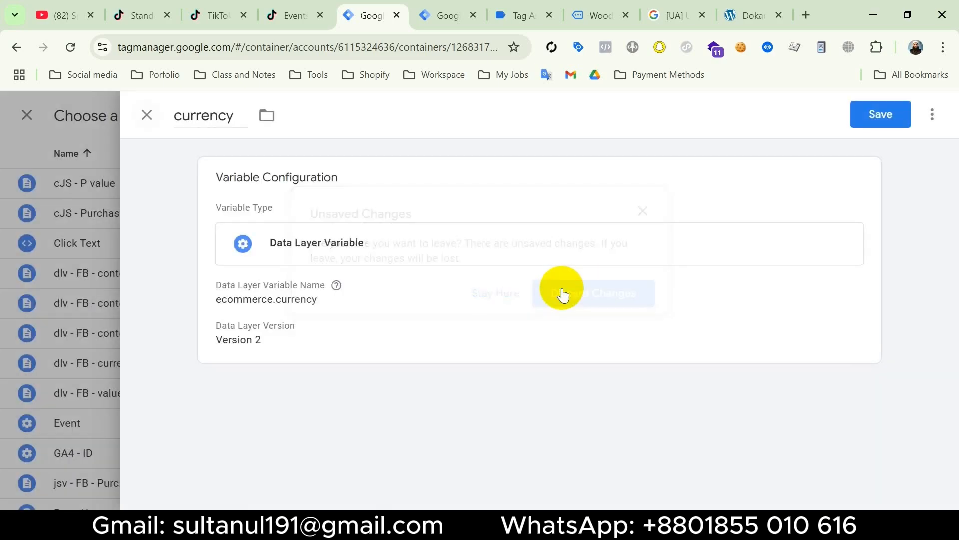
Fill currency with the existing dlv - FB - currency variable and check the view_item data layer in Tag Assistant for a product description
click(289, 361)
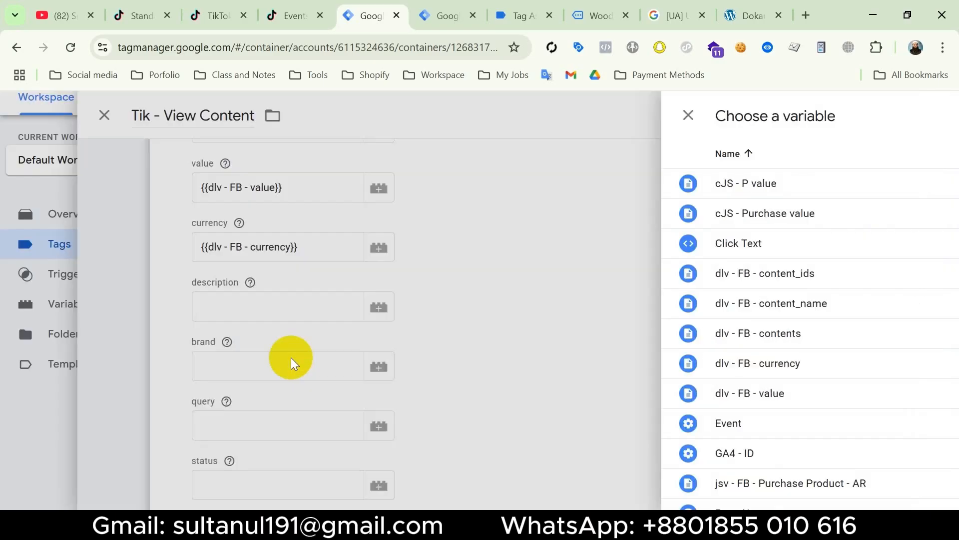
click(307, 313)
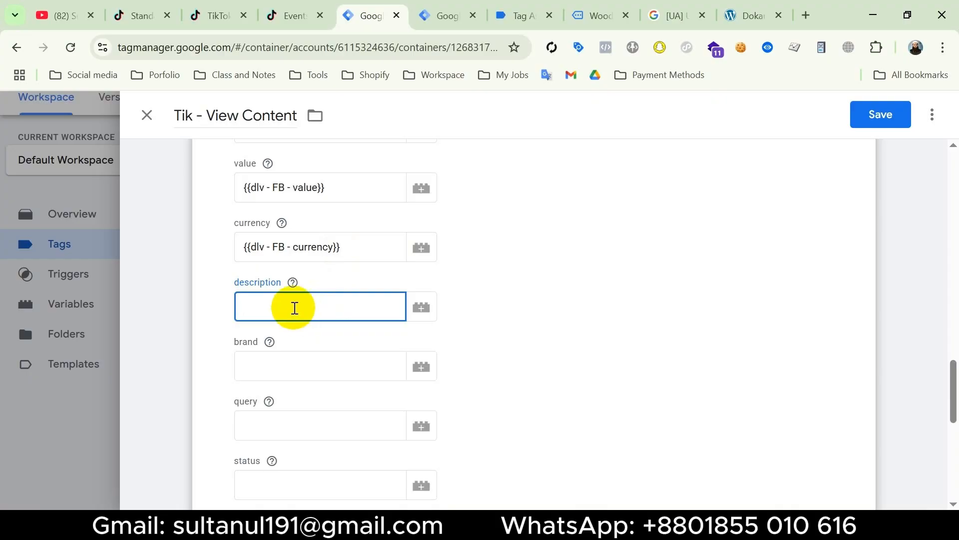
click(520, 15)
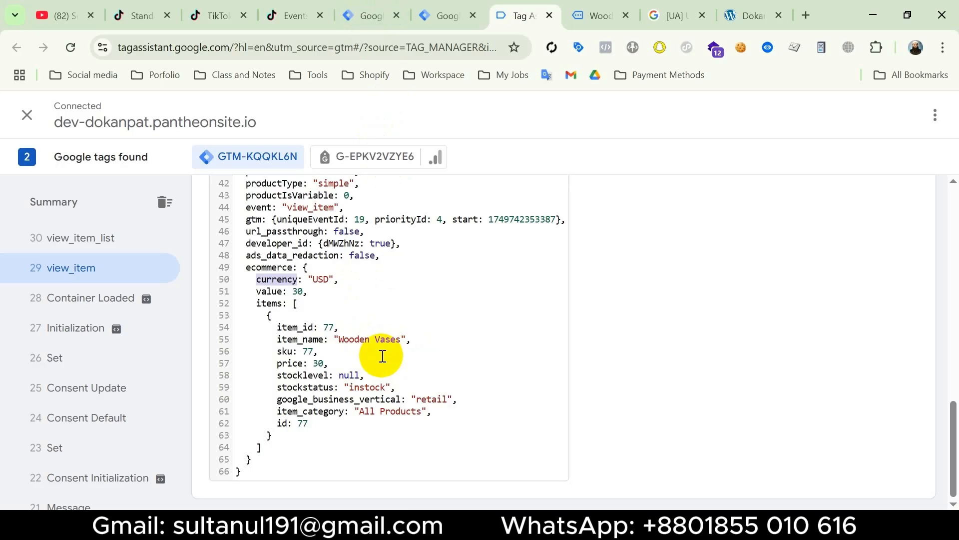
click(370, 15)
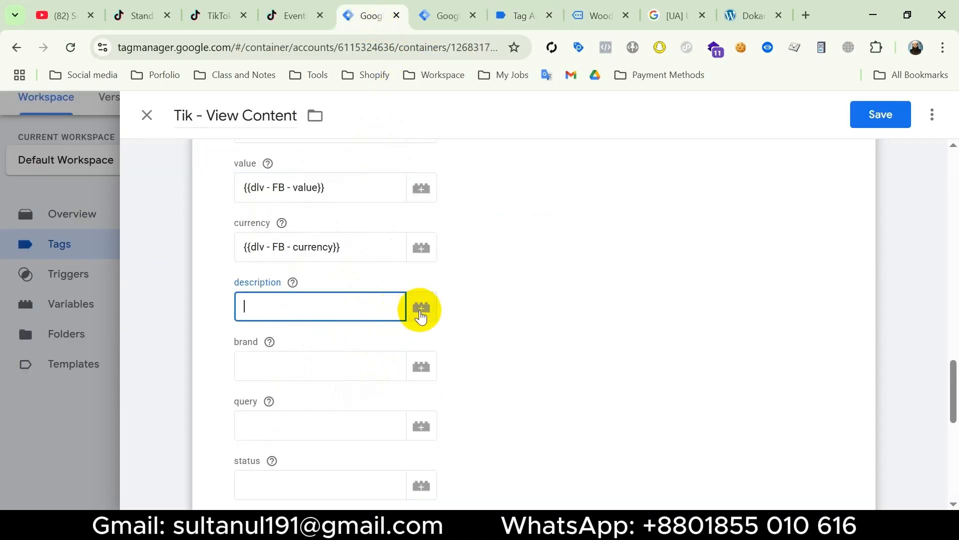
Start a new Custom JavaScript variable for the tag's description field
click(421, 311)
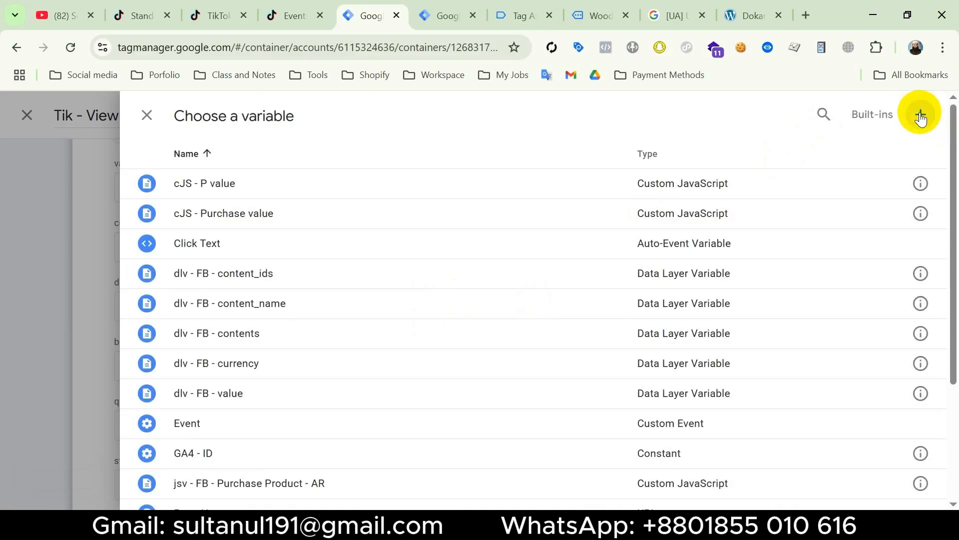
click(920, 119)
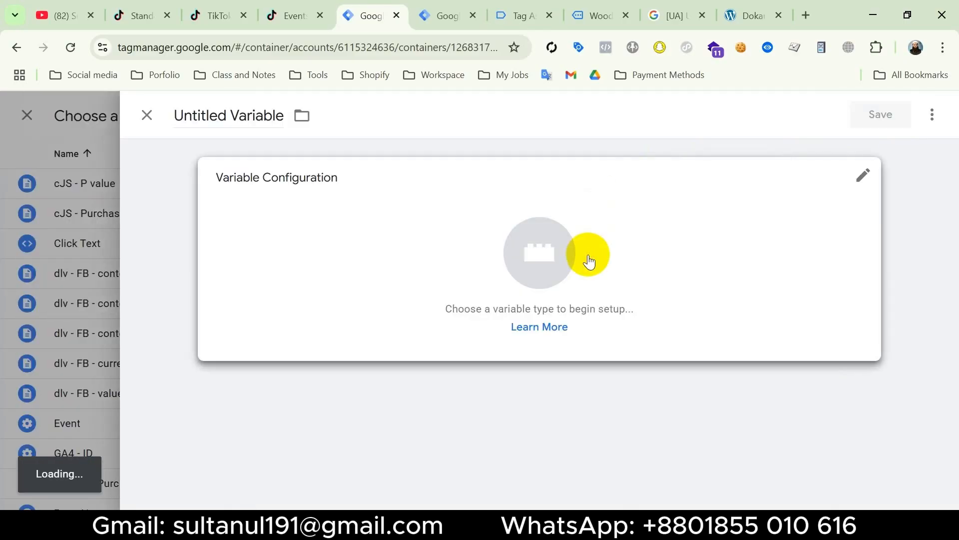
click(589, 260)
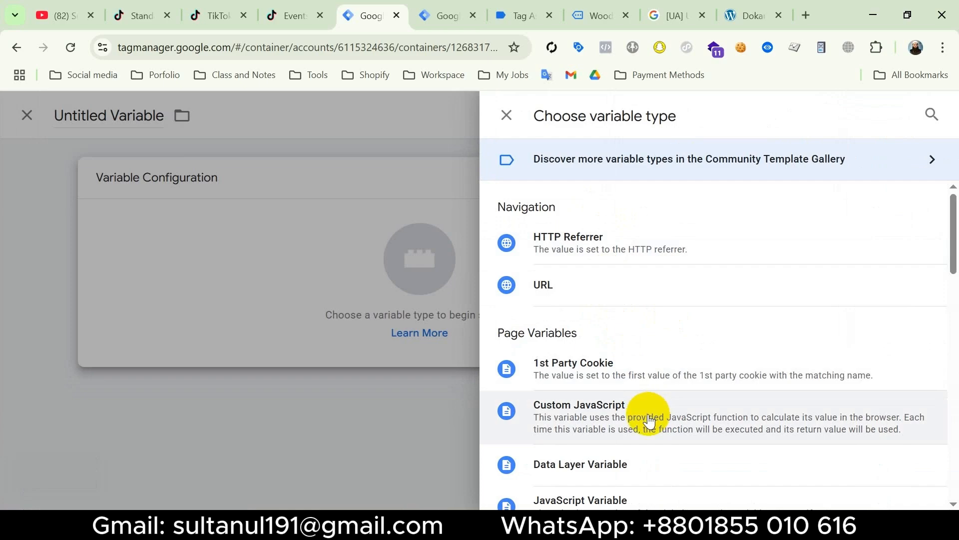
click(649, 414)
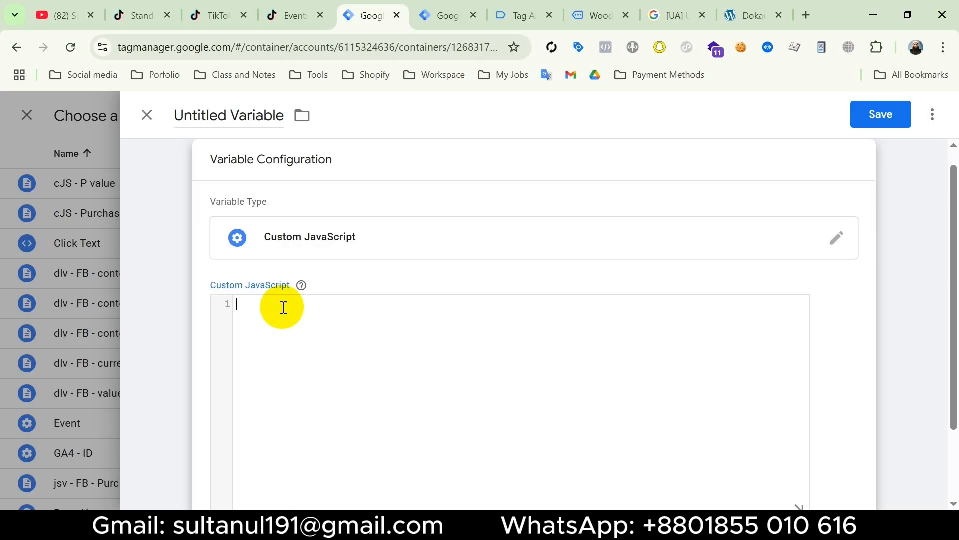
Switch to the Wooden Vases product page, inspect its description paragraph and copy the element's JS path
click(596, 15)
scroll(469, 318, down, 8)
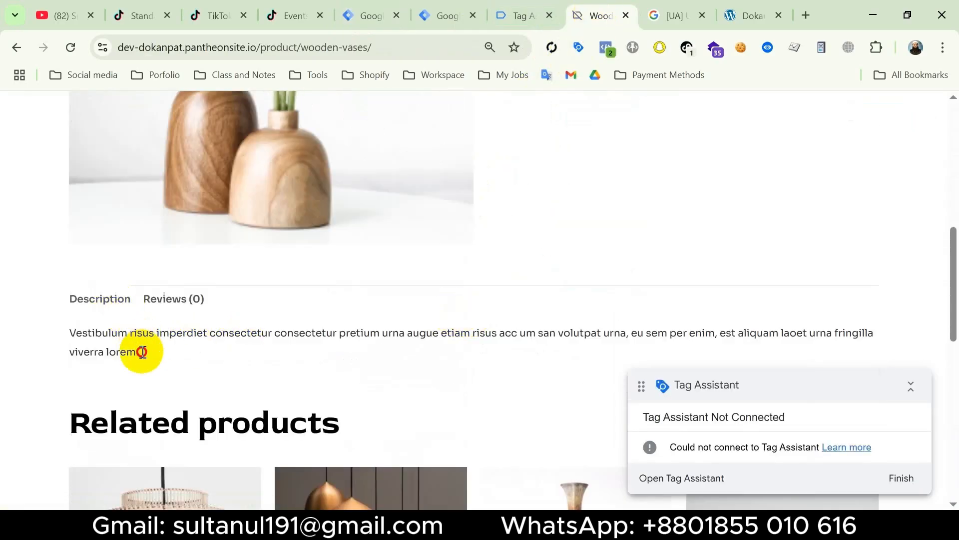
drag(139, 354, 69, 330)
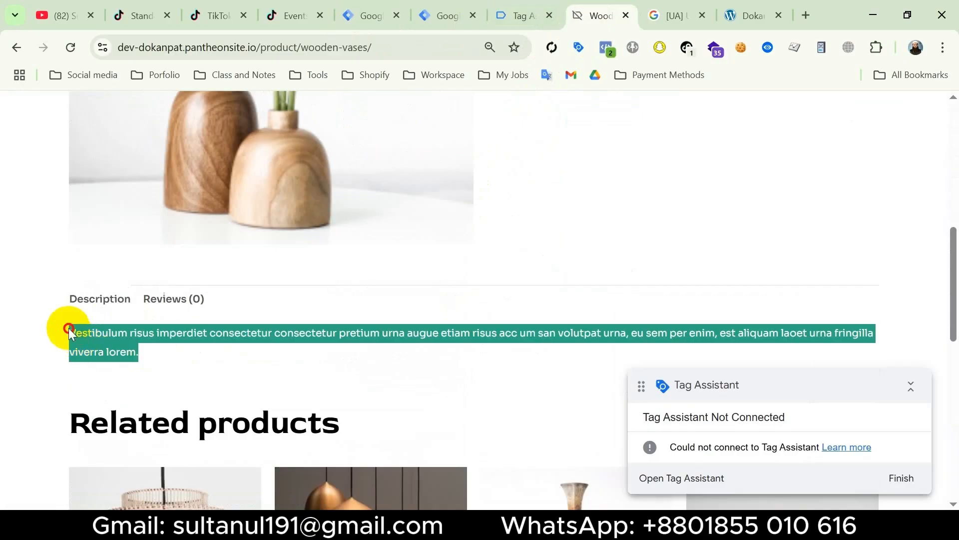
right_click(118, 345)
click(147, 320)
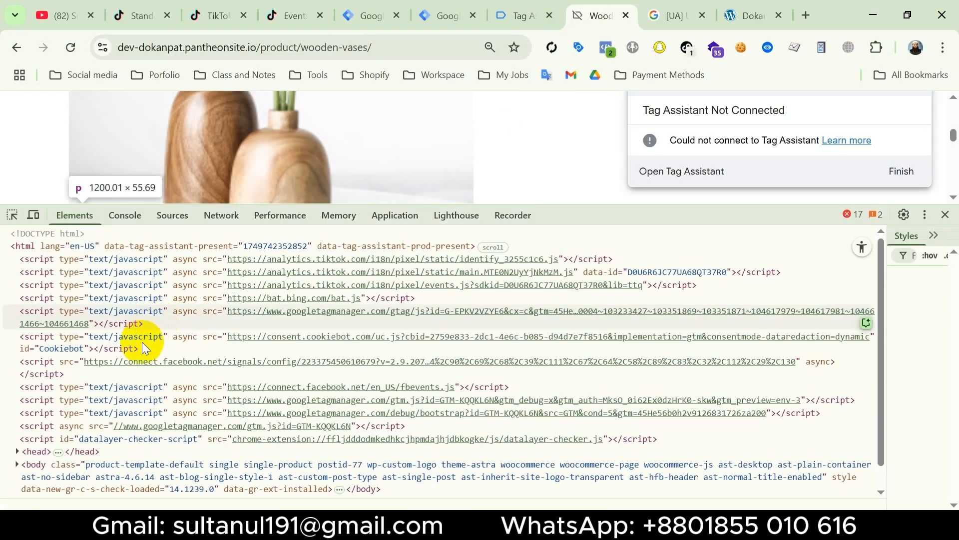
right_click(206, 359)
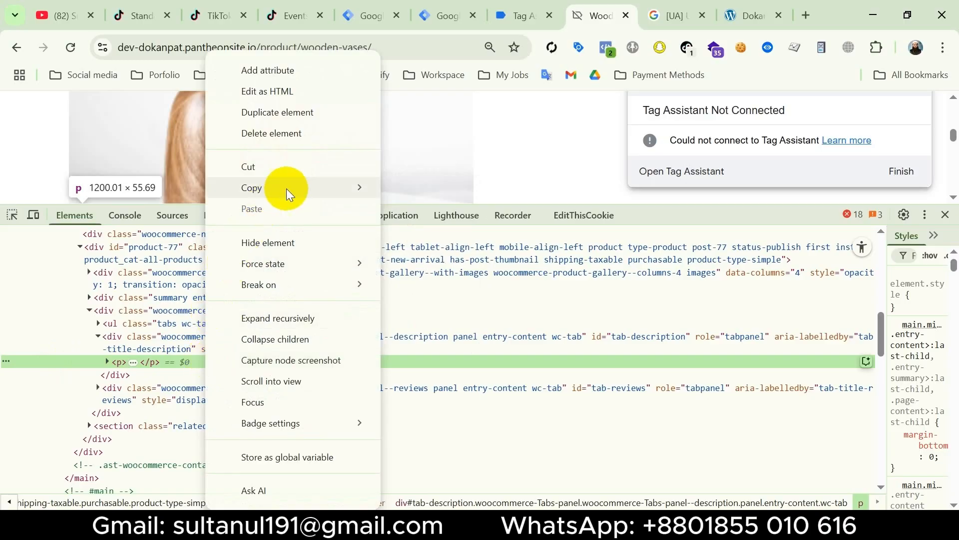
mouse_move(319, 185)
click(411, 259)
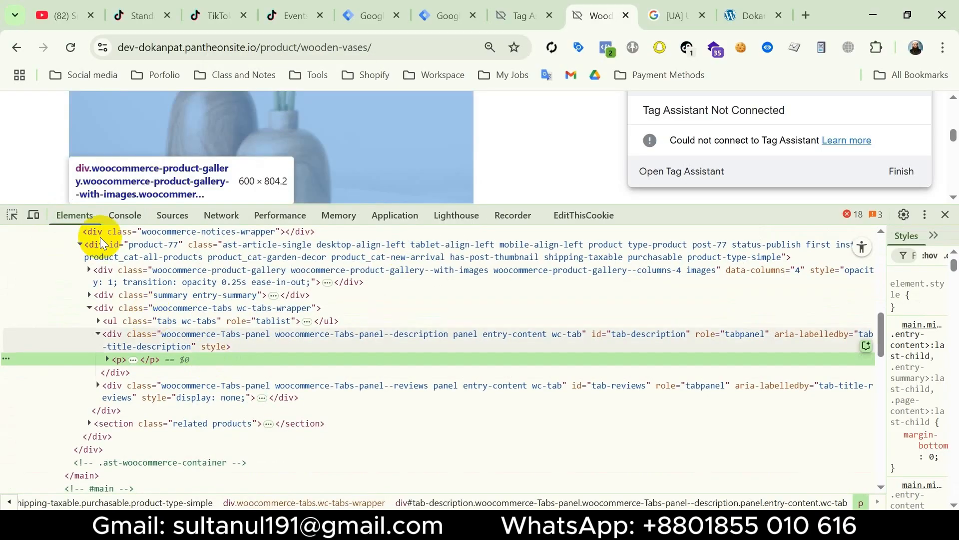
In the cleared browser console, evaluate document.querySelector("#tab-description > p").innerText and select the expression
click(126, 215)
key(ctrl+l)
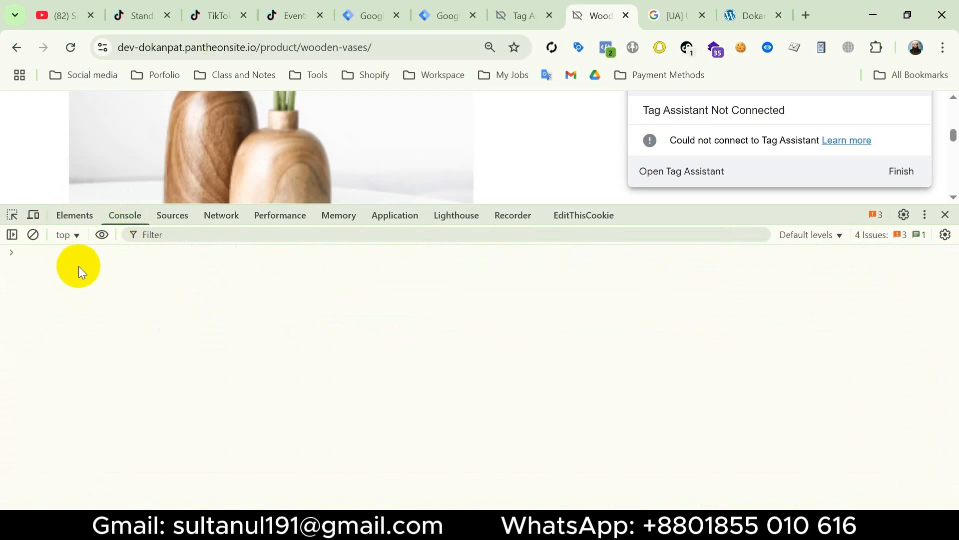
key(ctrl+v)
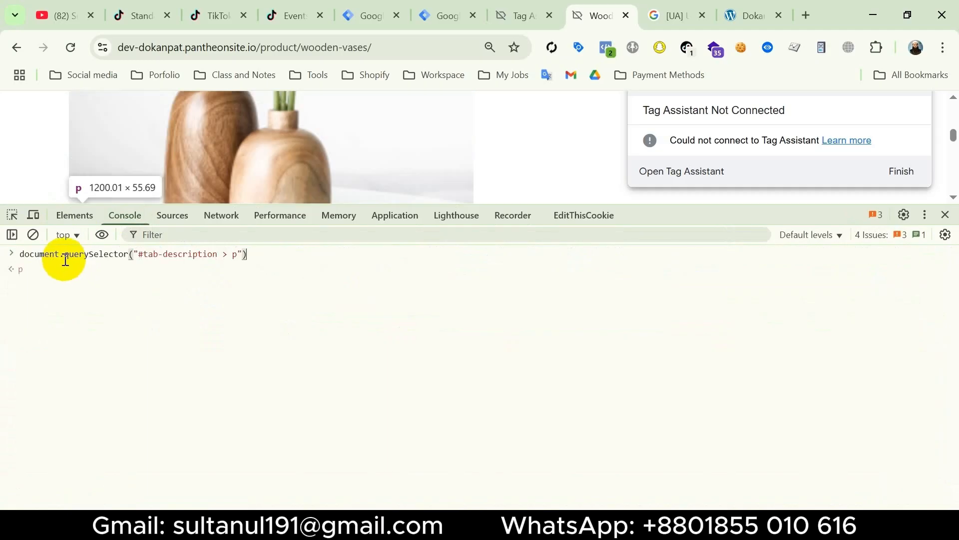
text(.innerText)
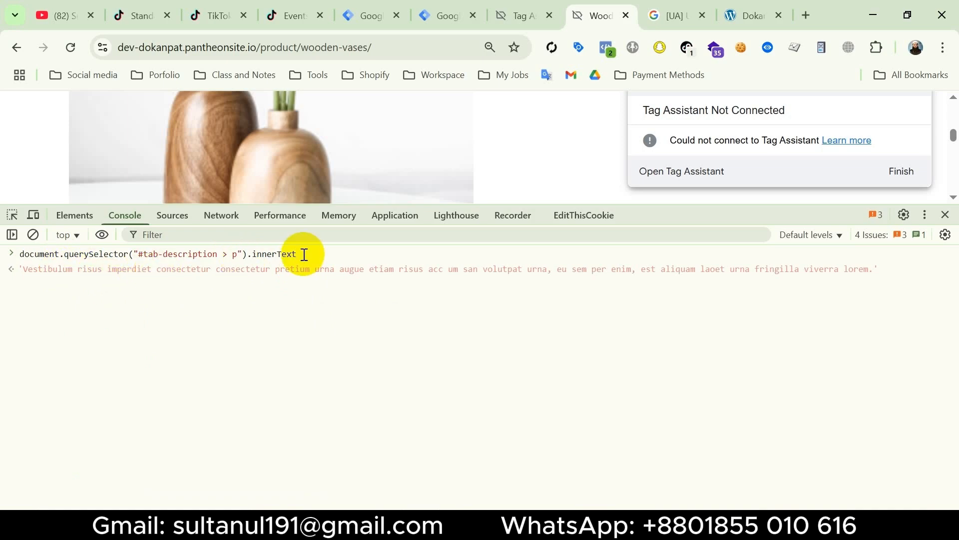
drag(304, 254, 31, 253)
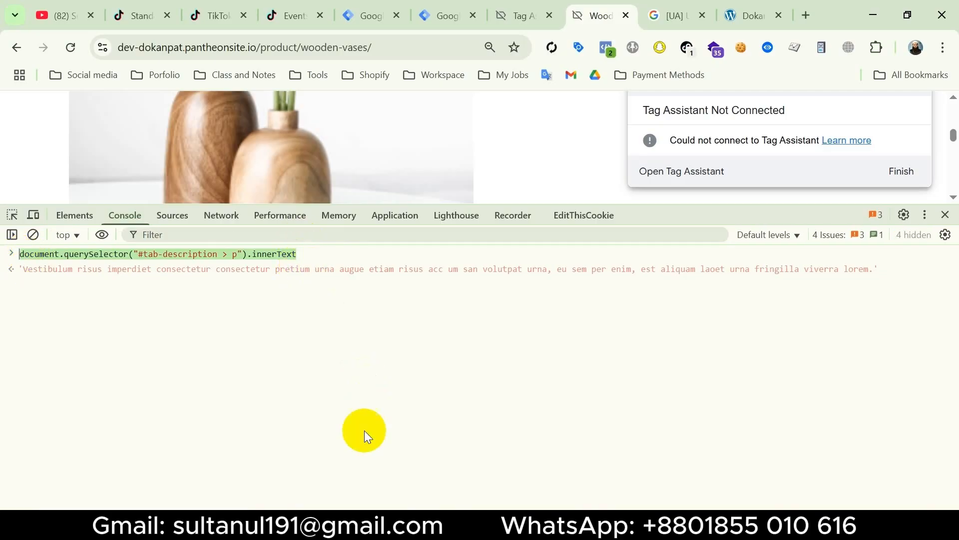
Copy the prepared function returning the innerText of "#tab-description > p" from Notepad into the Custom JavaScript variable in Tag Manager
click(343, 521)
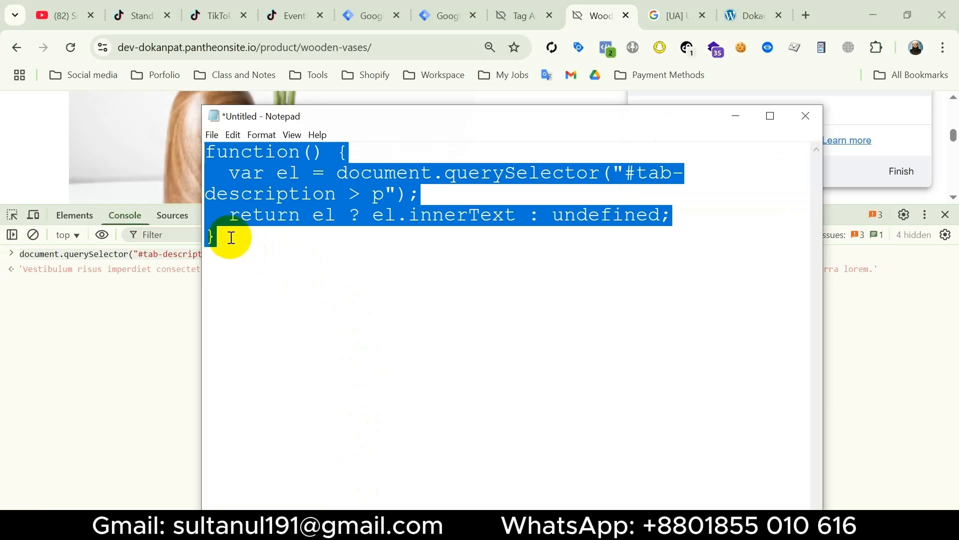
drag(229, 237, 206, 164)
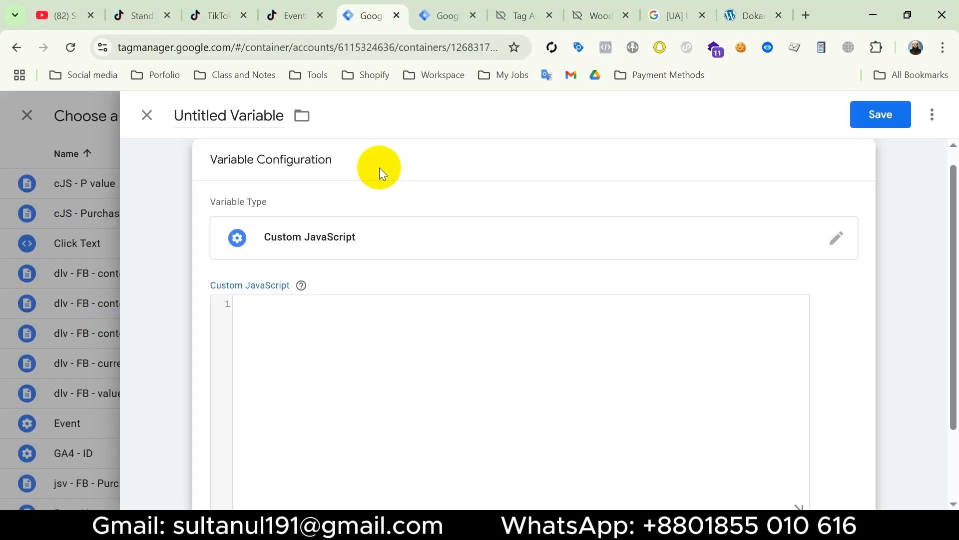
key(ctrl+v)
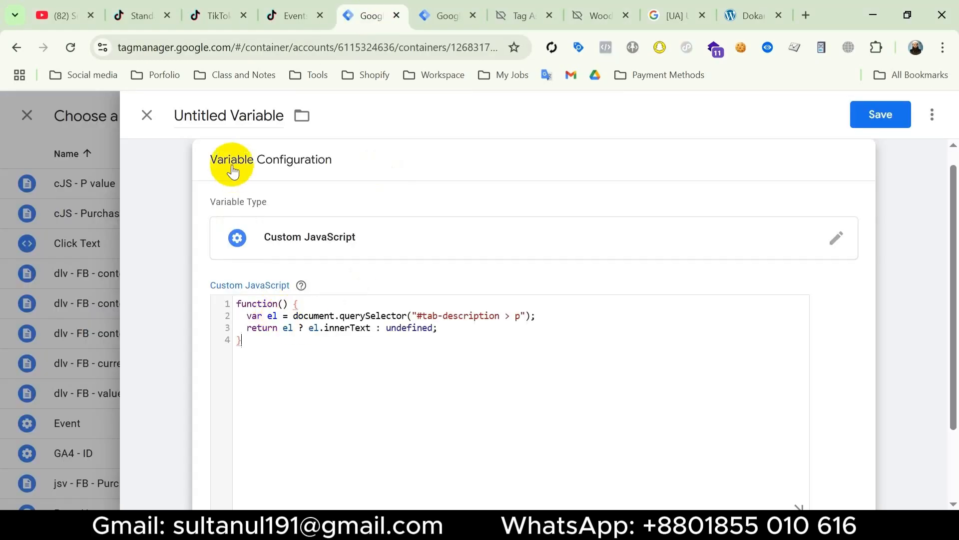
Name the Custom JavaScript variable Description and save it into the tag's description field
click(225, 114)
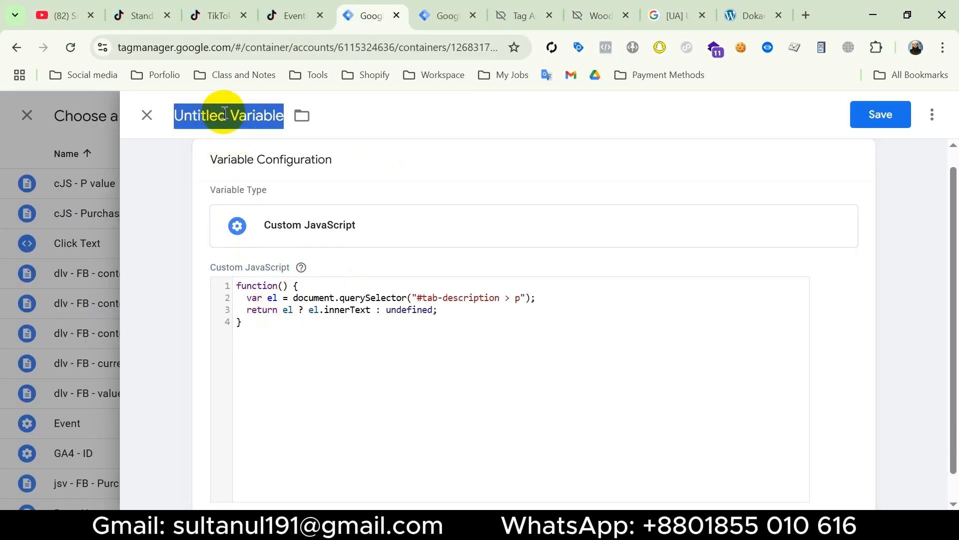
text(Description)
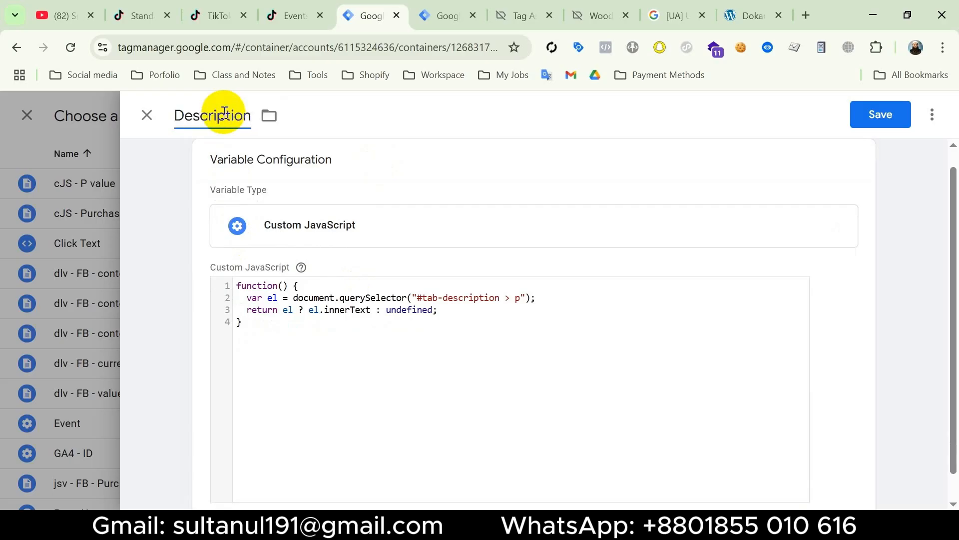
click(881, 115)
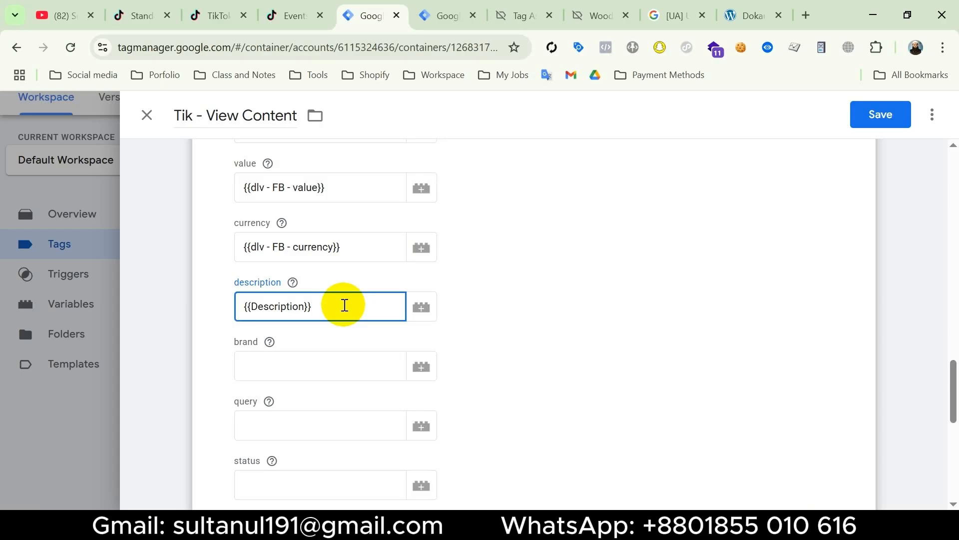
Start a new trigger of type Custom Event for the Tik - View Content tag
scroll(345, 305, down, 10)
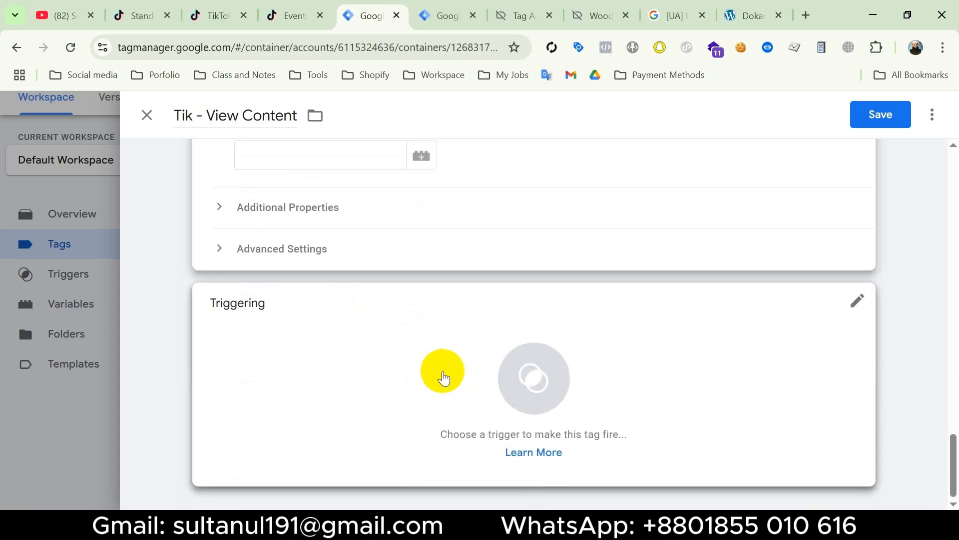
click(443, 378)
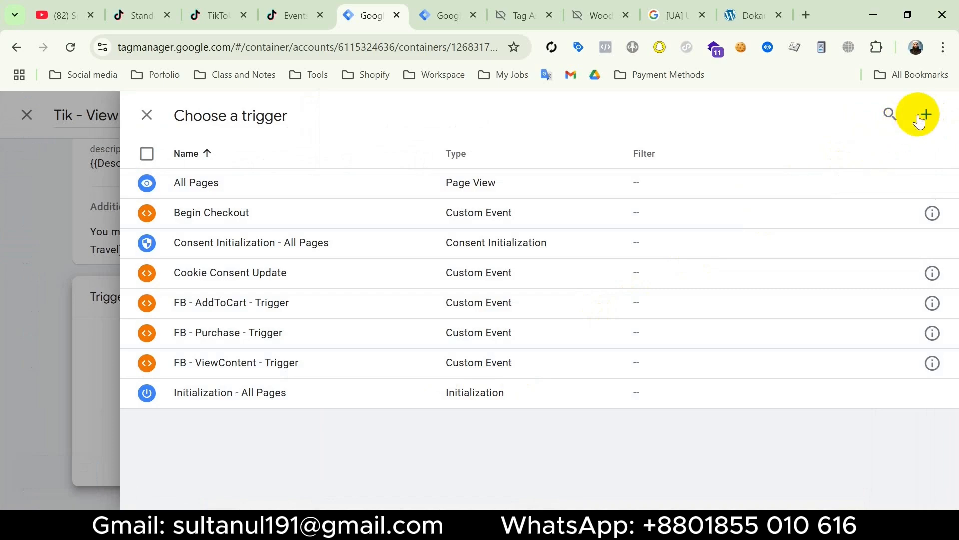
click(929, 113)
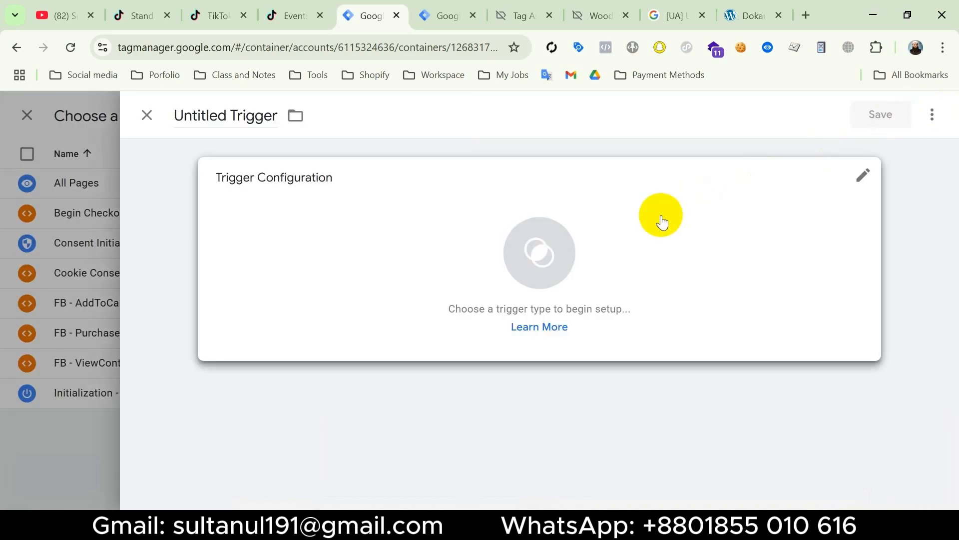
click(662, 219)
scroll(641, 395, down, 6)
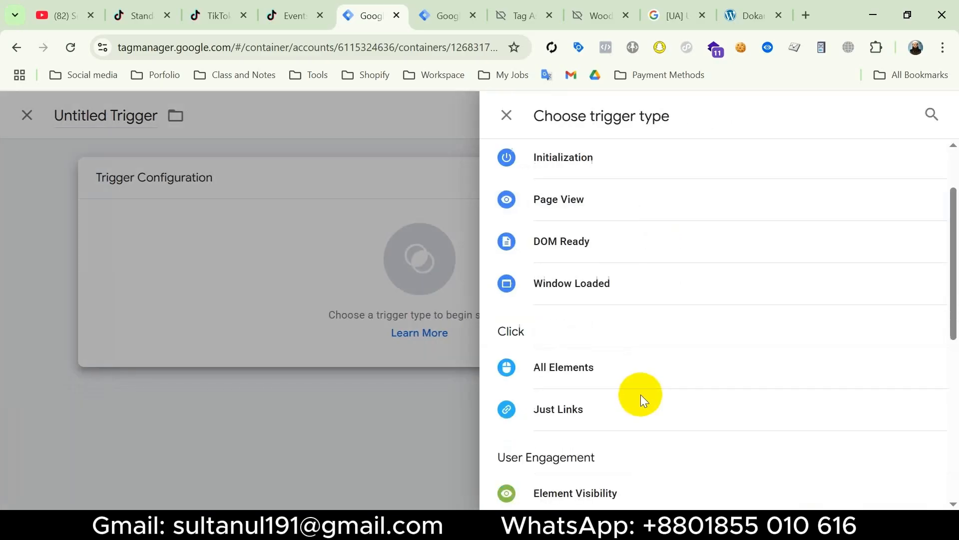
click(557, 484)
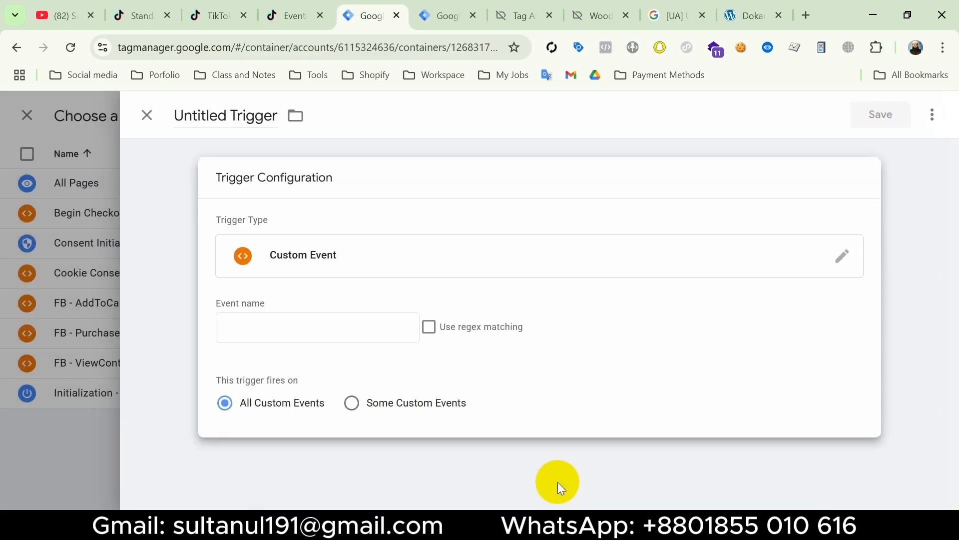
click(269, 335)
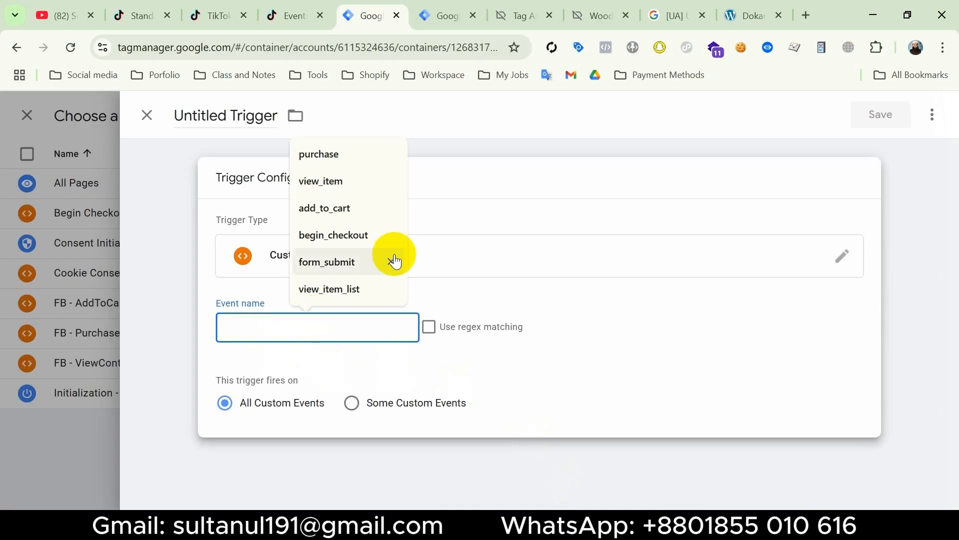
click(512, 22)
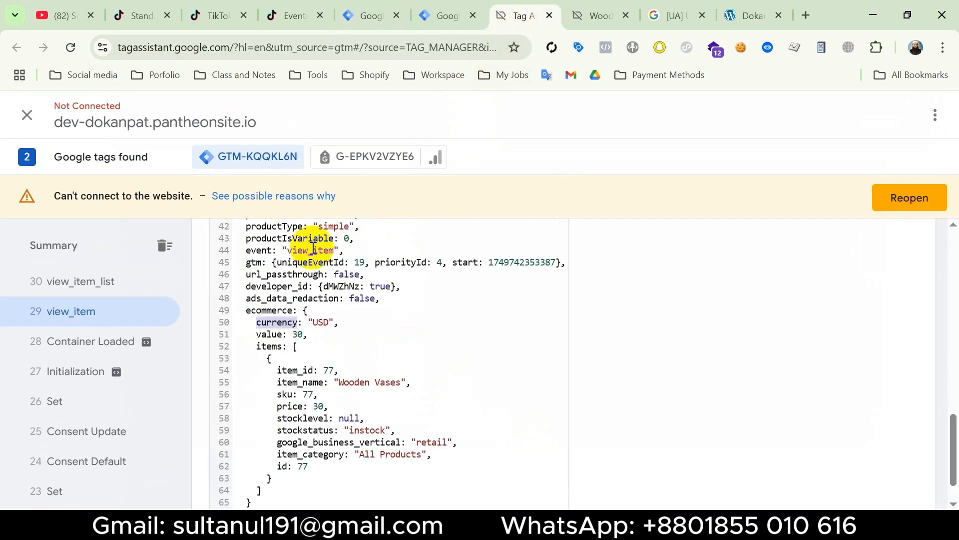
click(102, 317)
scroll(436, 387, down, 10)
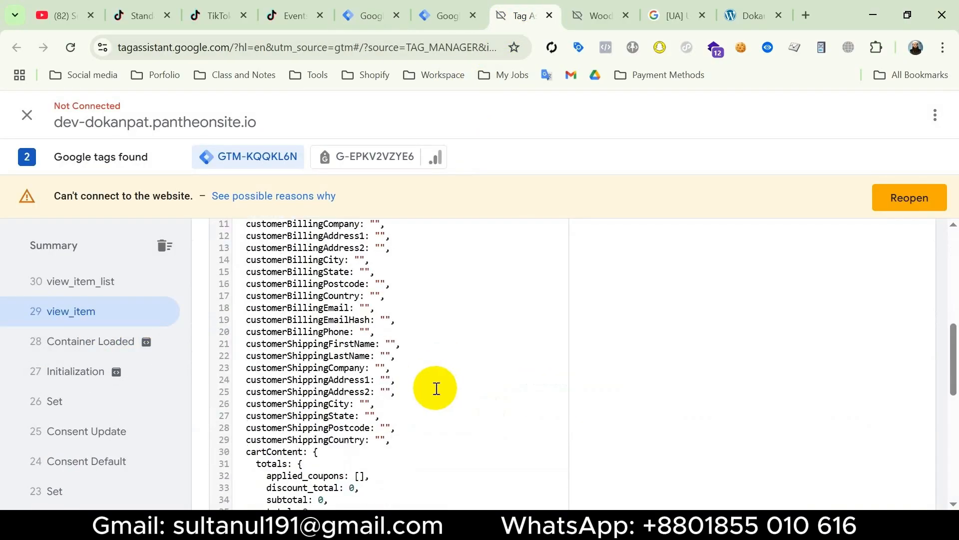
scroll(437, 388, down, 1)
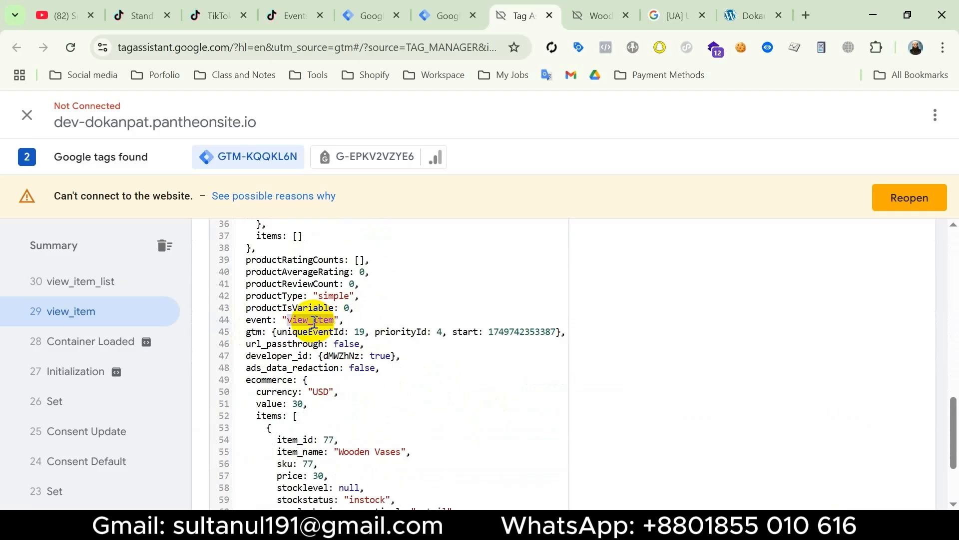
click(368, 15)
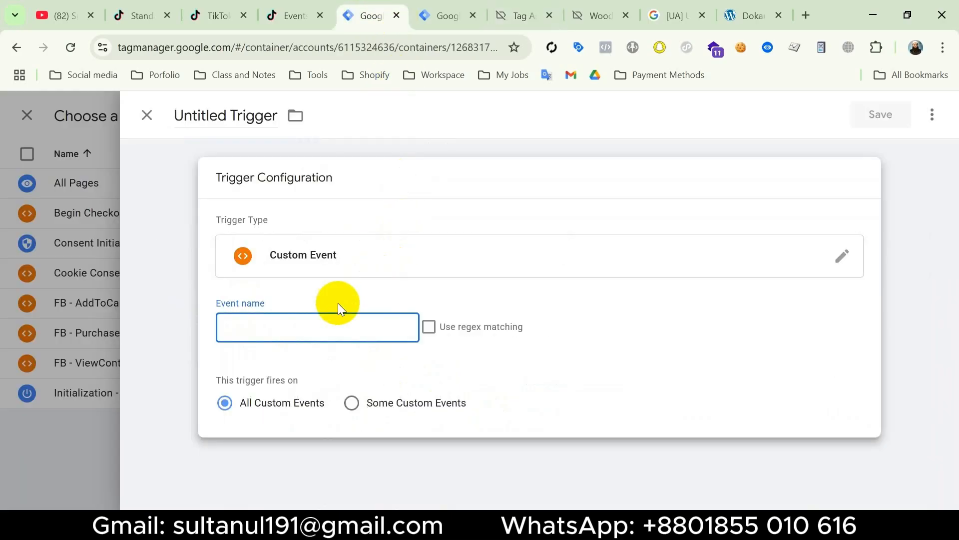
text(view_item)
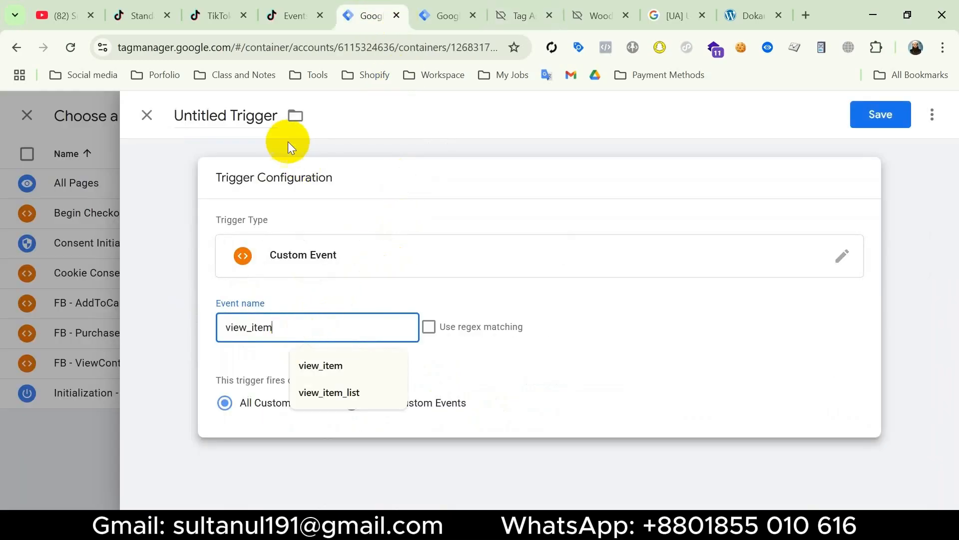
triple_click(216, 113)
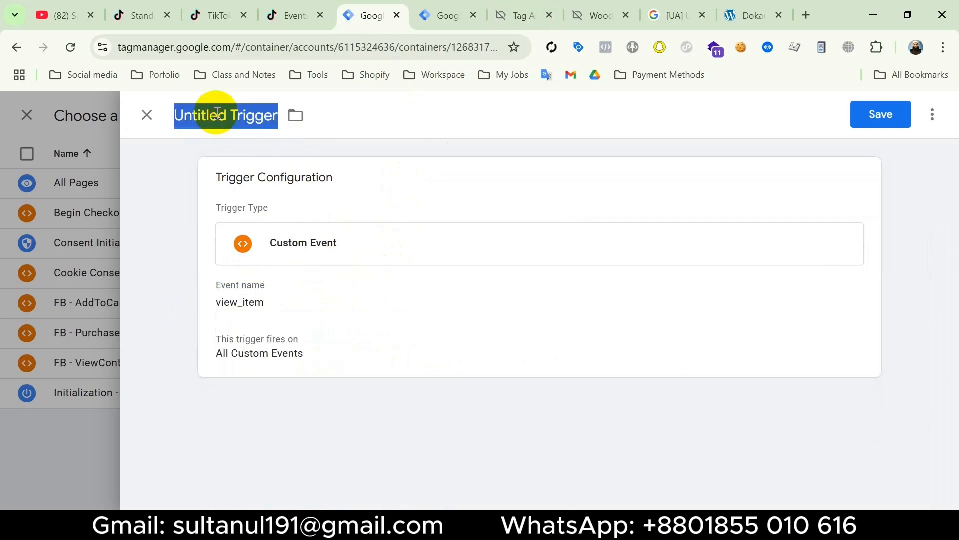
text(view Item)
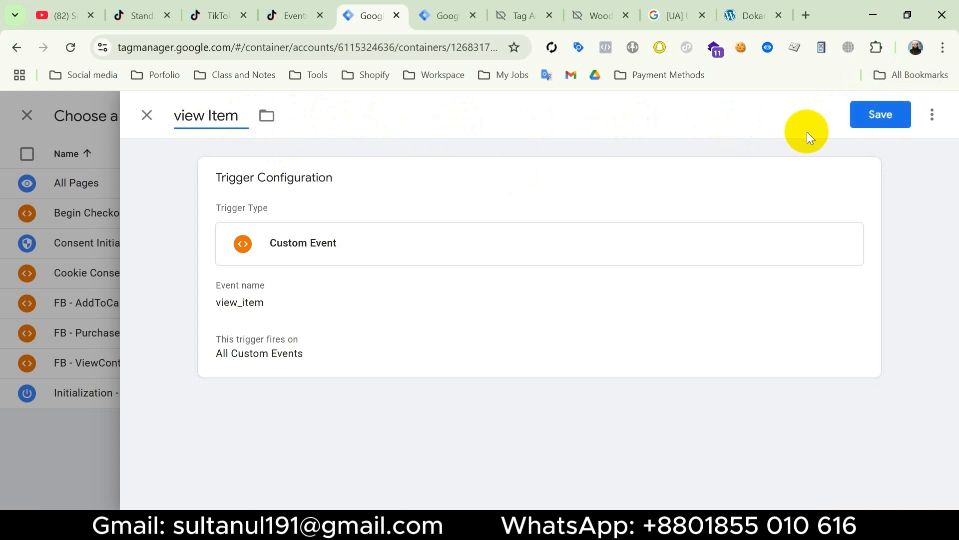
click(106, 173)
click(545, 298)
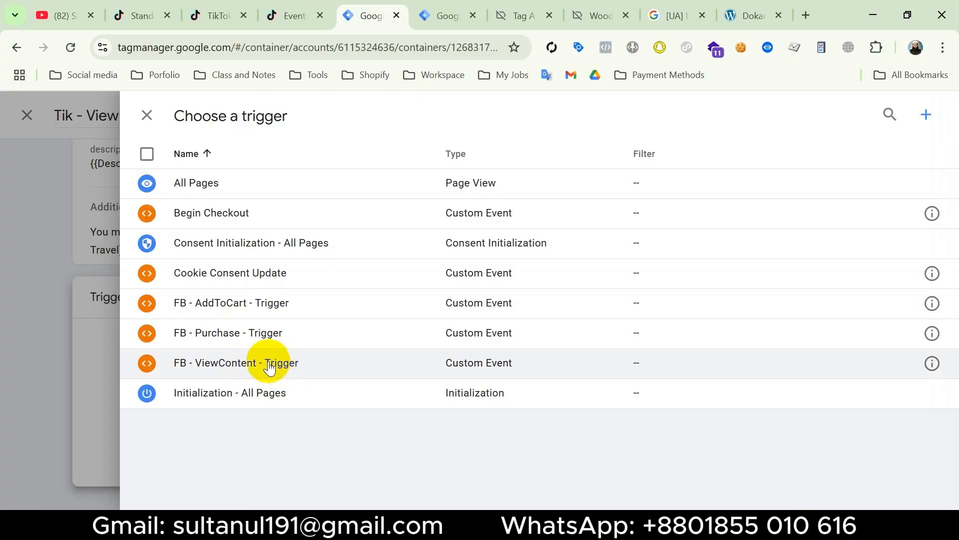
Assign the existing FB - ViewContent - Trigger to the Tik - View Content tag and save the tag
click(275, 366)
click(879, 115)
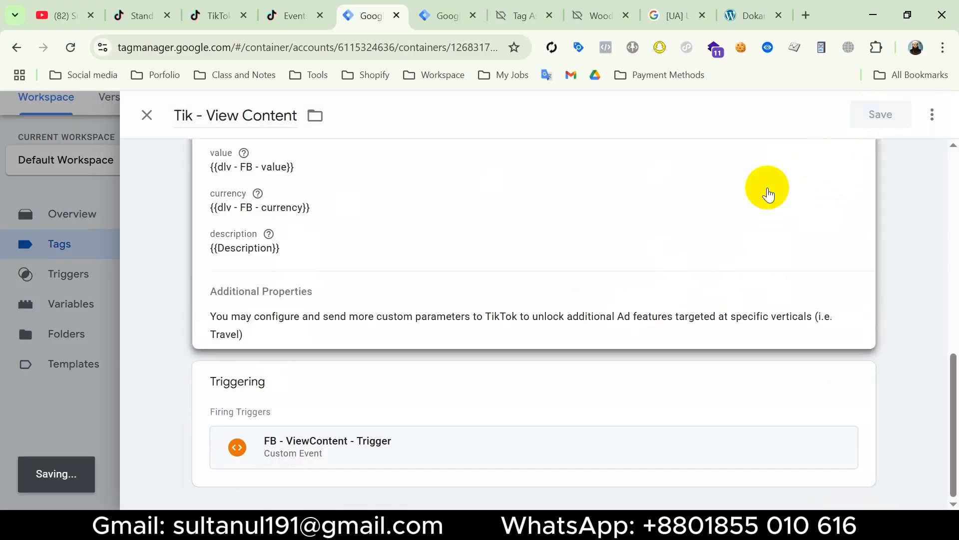
scroll(607, 300, down, 4)
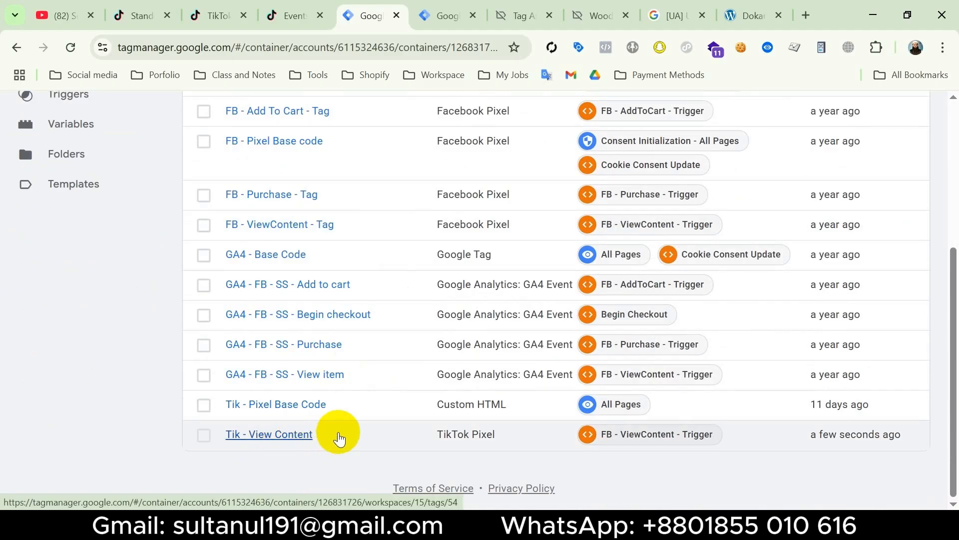
Close the old Tag Manager, Tag Assistant and product pages, and open Test Events for the Dokanpat - 2 pixel in TikTok Events Manager
click(473, 15)
click(475, 17)
click(555, 142)
click(588, 16)
click(457, 17)
click(558, 17)
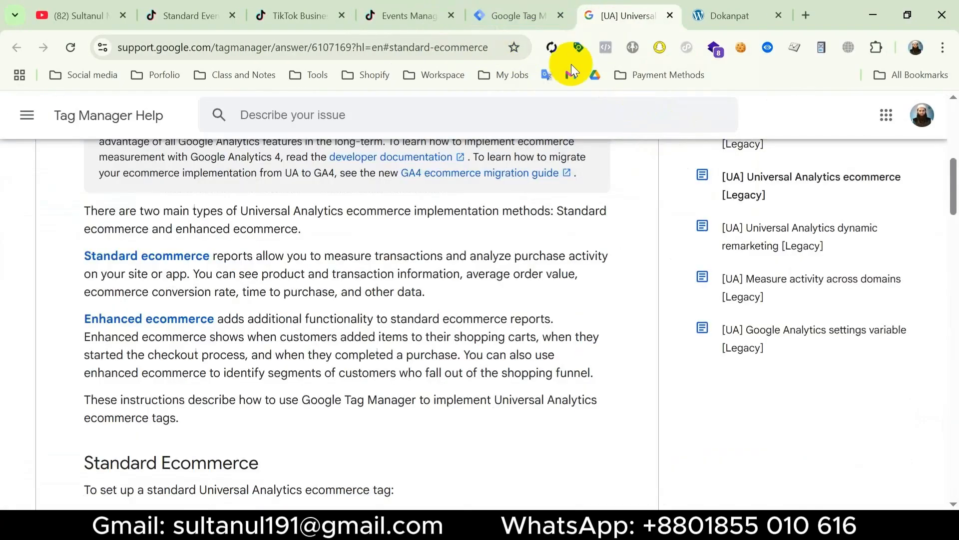
click(407, 16)
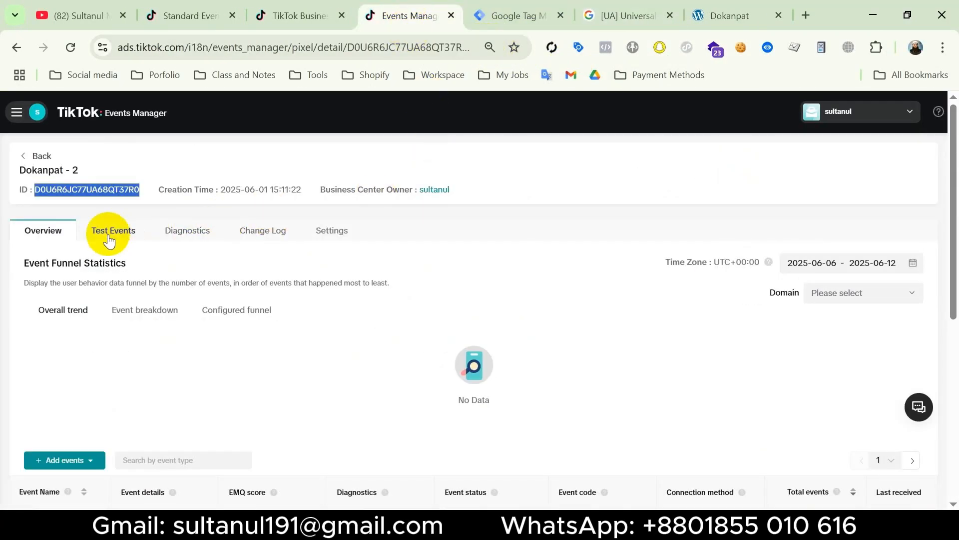
click(109, 235)
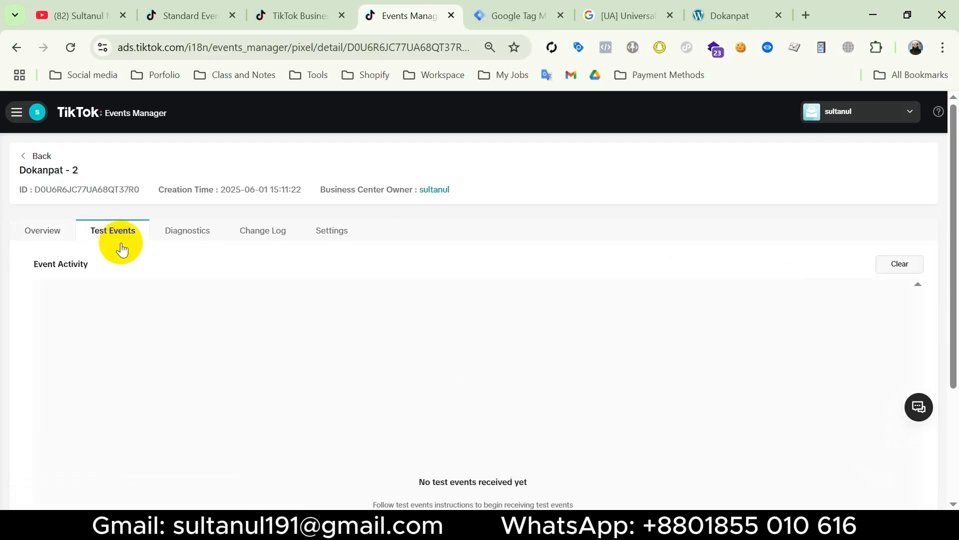
click(517, 16)
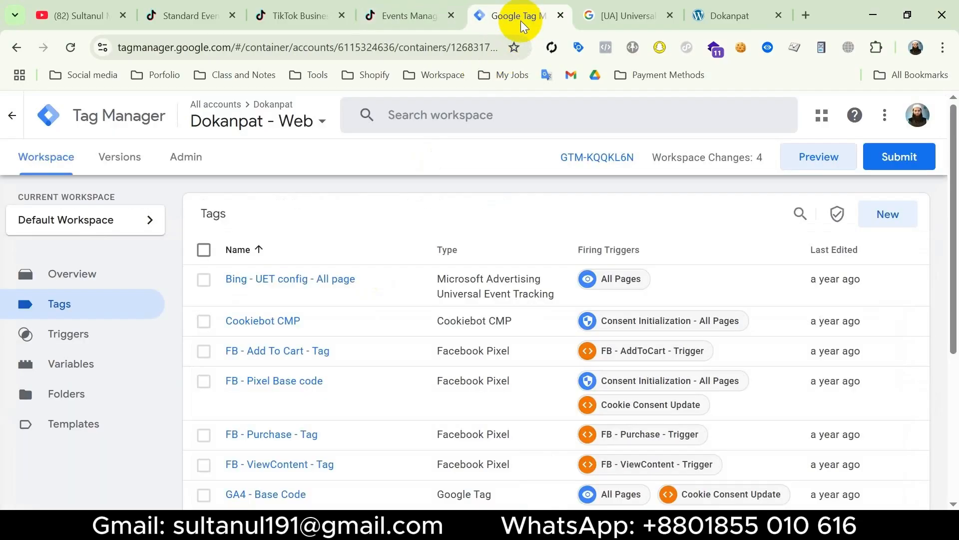
click(821, 157)
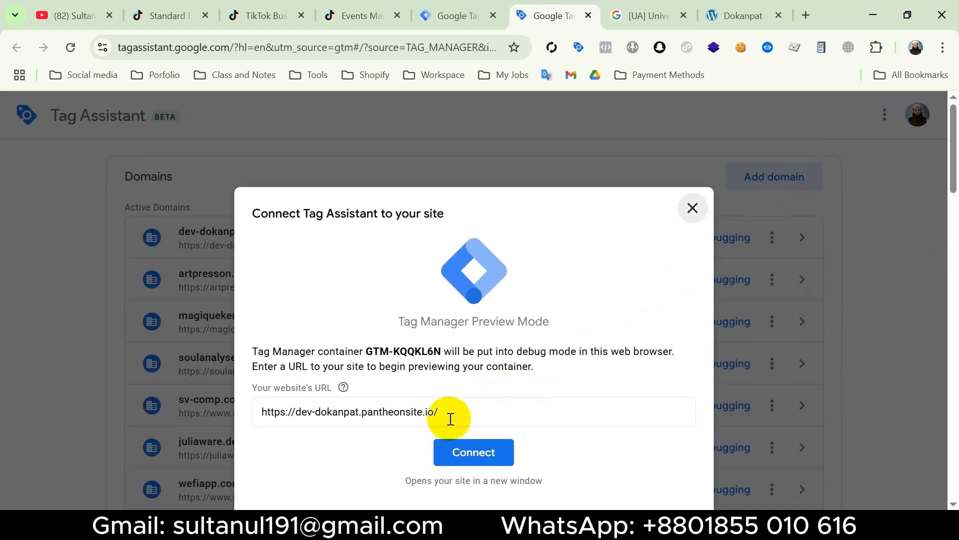
click(450, 418)
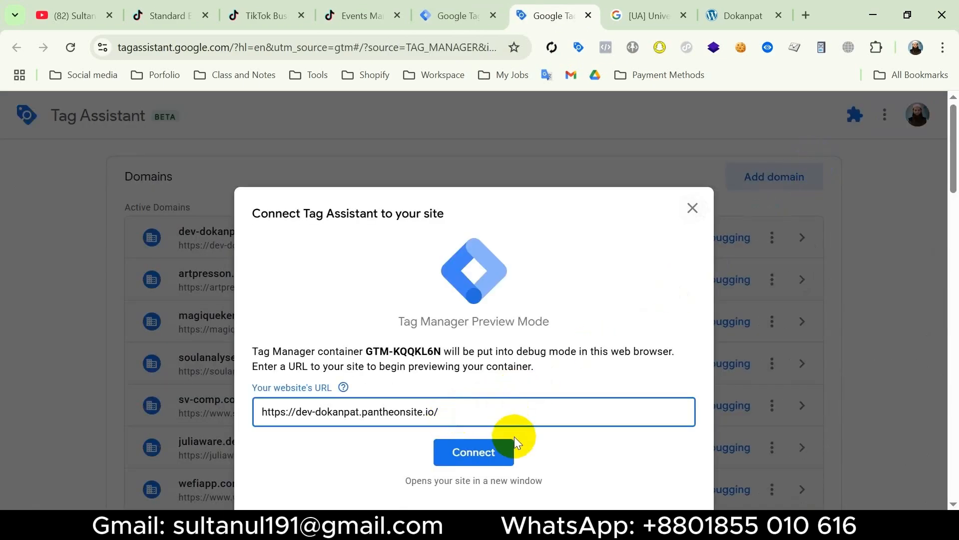
click(474, 451)
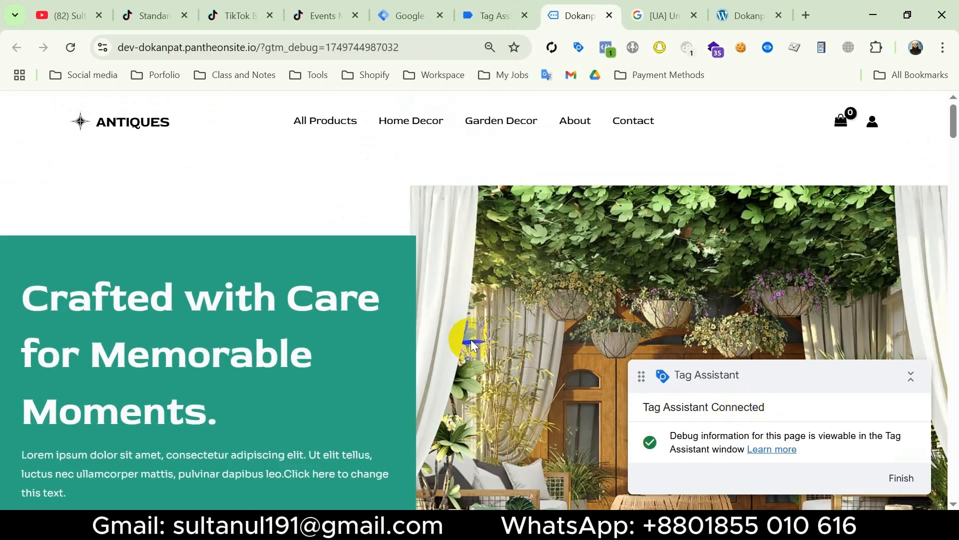
scroll(470, 341, down, 8)
scroll(467, 336, down, 10)
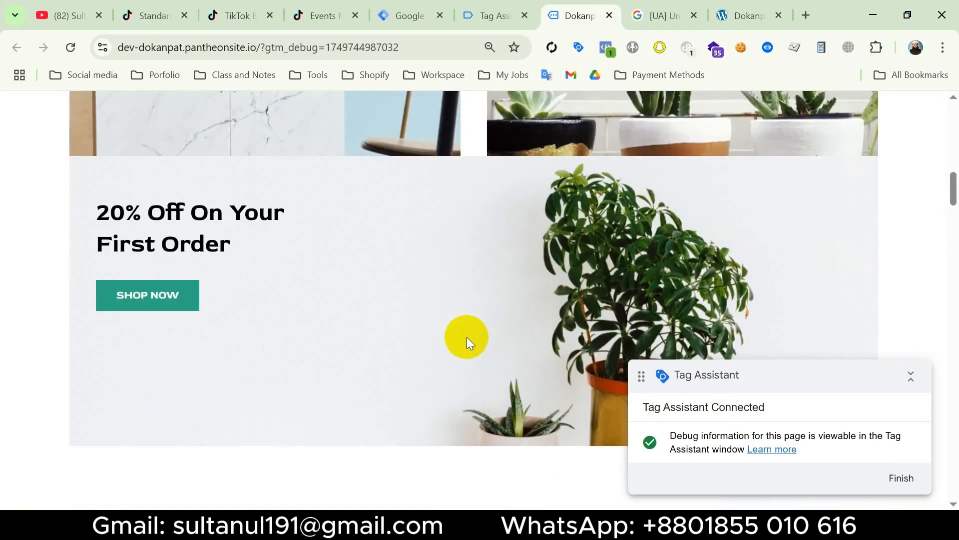
click(583, 208)
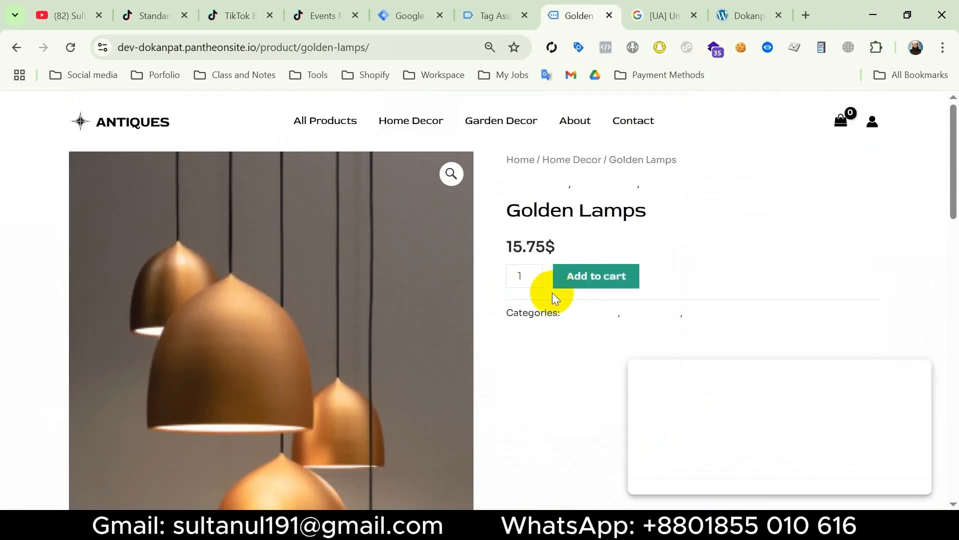
Switch to Tag Assistant, continue past the connection notice and check whether the Tik - View Content tag fired
click(493, 14)
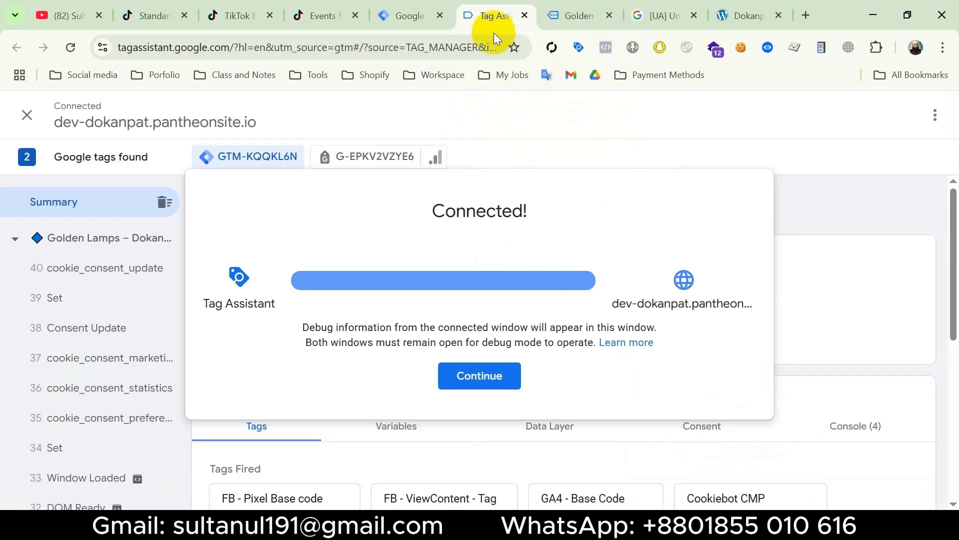
click(486, 372)
scroll(463, 371, down, 6)
scroll(463, 370, up, 3)
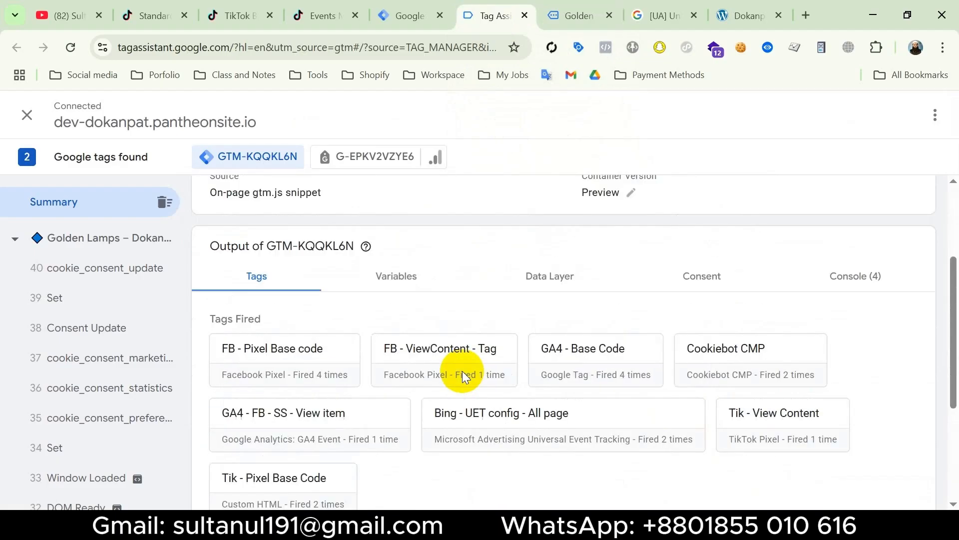
scroll(500, 360, down, 1)
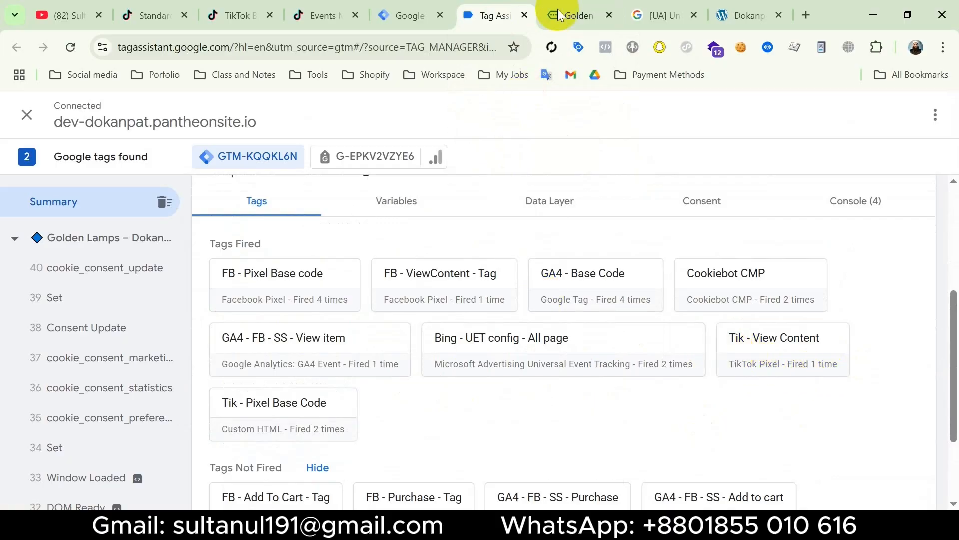
On the Golden Lamps page, inspect the ViewContent event's parameters in TikTok Pixel Helper
click(575, 16)
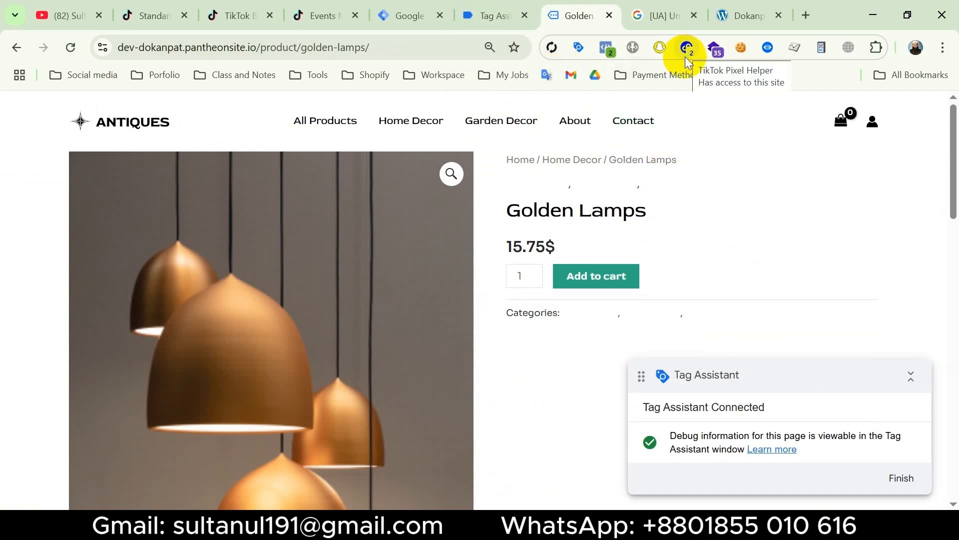
click(689, 56)
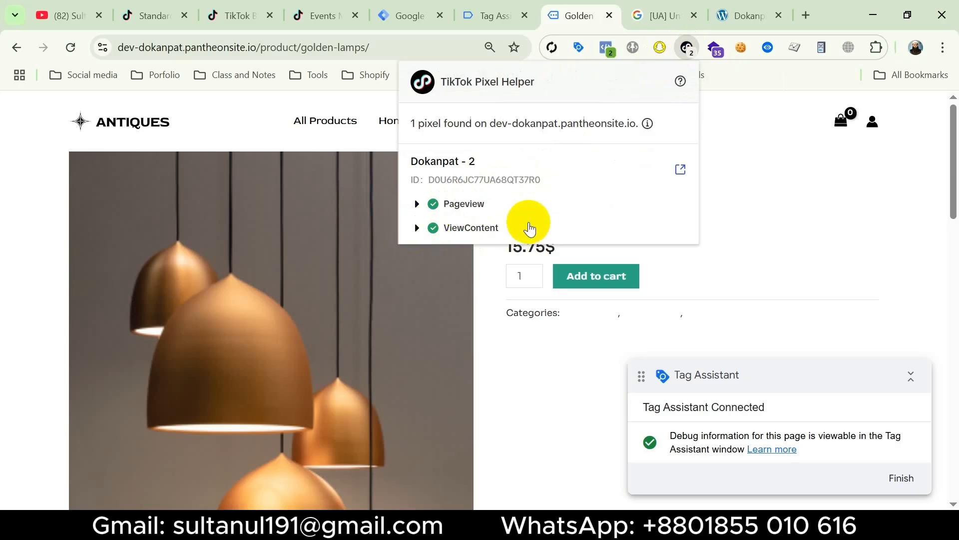
click(470, 229)
scroll(471, 240, down, 1)
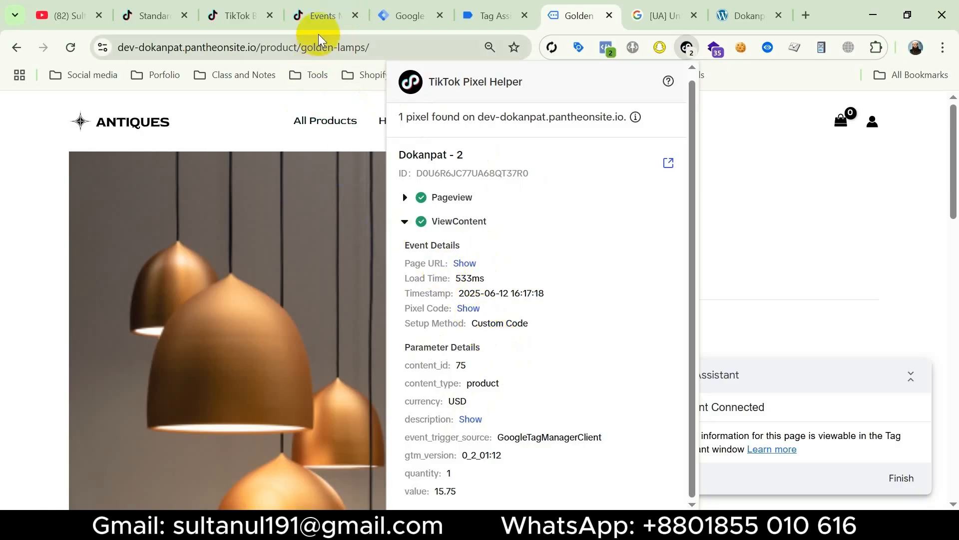
Switch to TikTok Events Manager and examine all parameters of the View Content test event
click(330, 19)
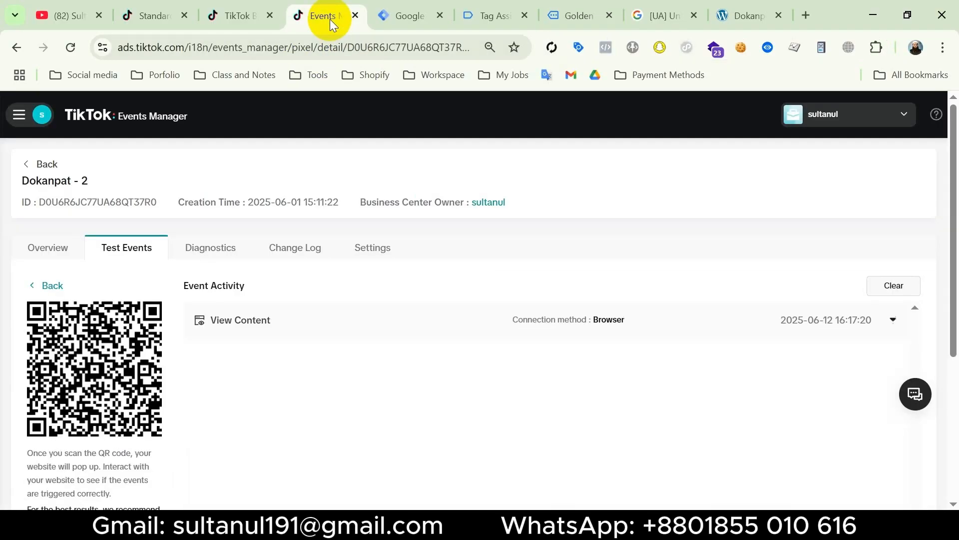
click(276, 319)
scroll(379, 366, down, 3)
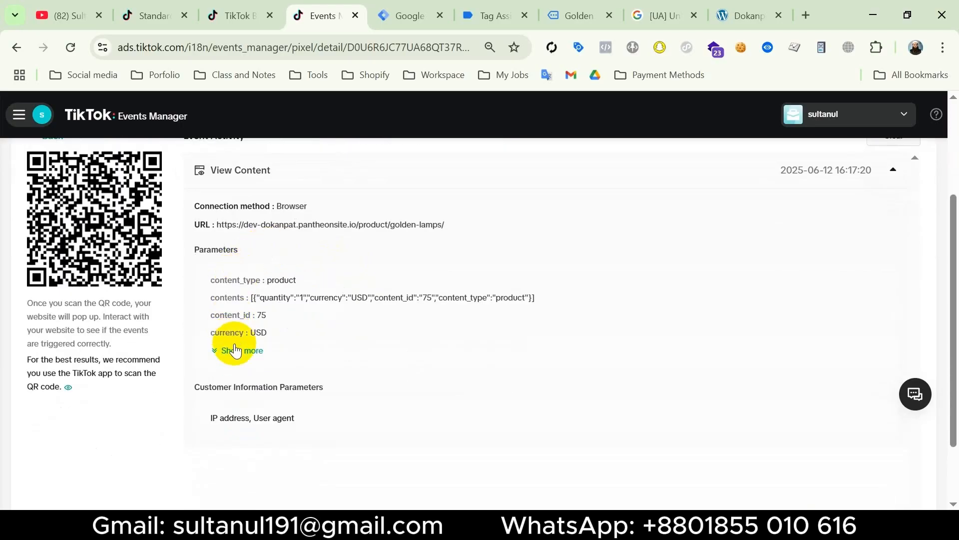
click(236, 351)
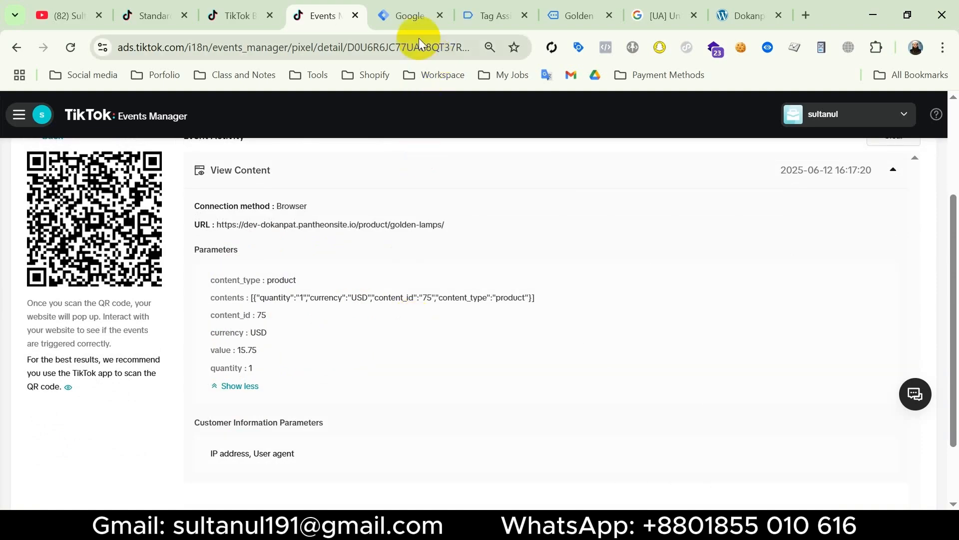
Publish the Tag Manager changes with version name and description "Tik view content event setup with parameters"
click(409, 15)
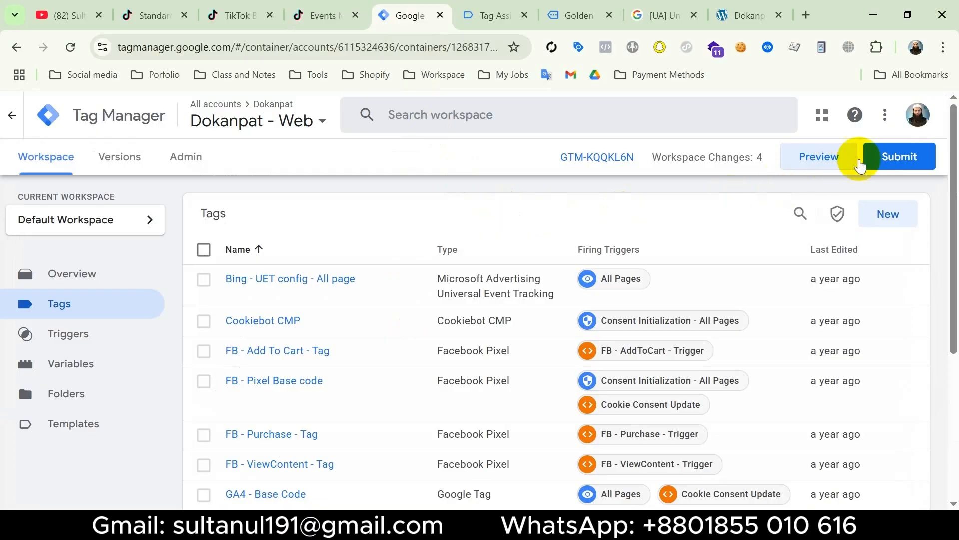
click(897, 157)
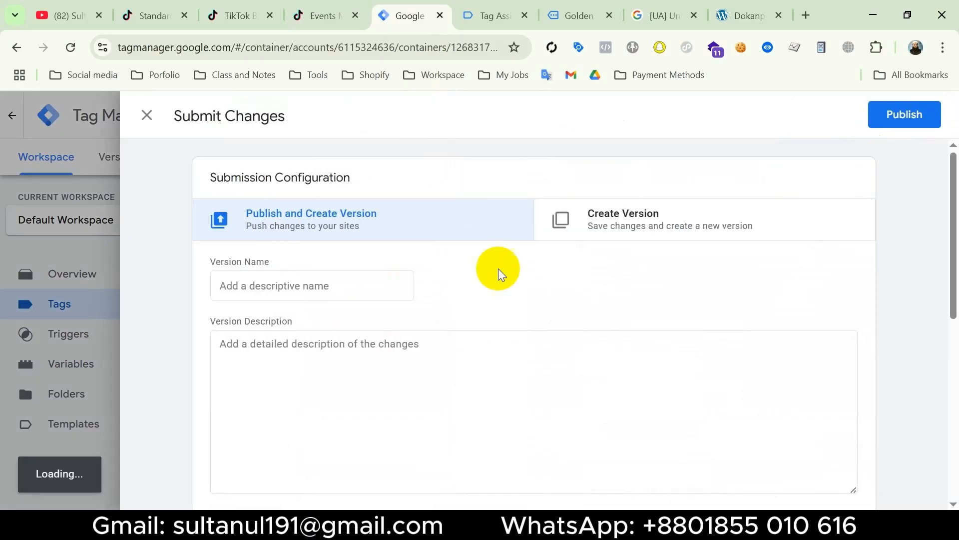
click(270, 286)
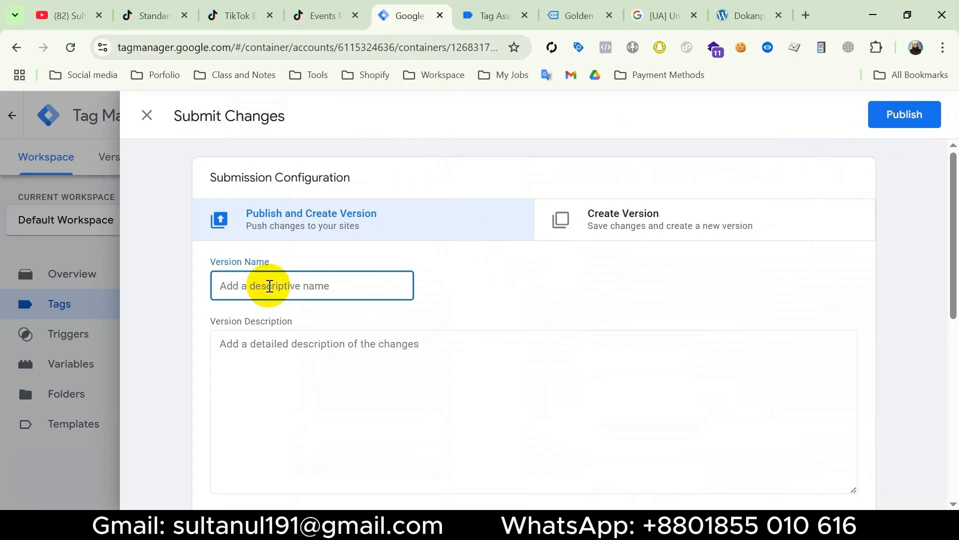
text(Tik view content event setup with par)
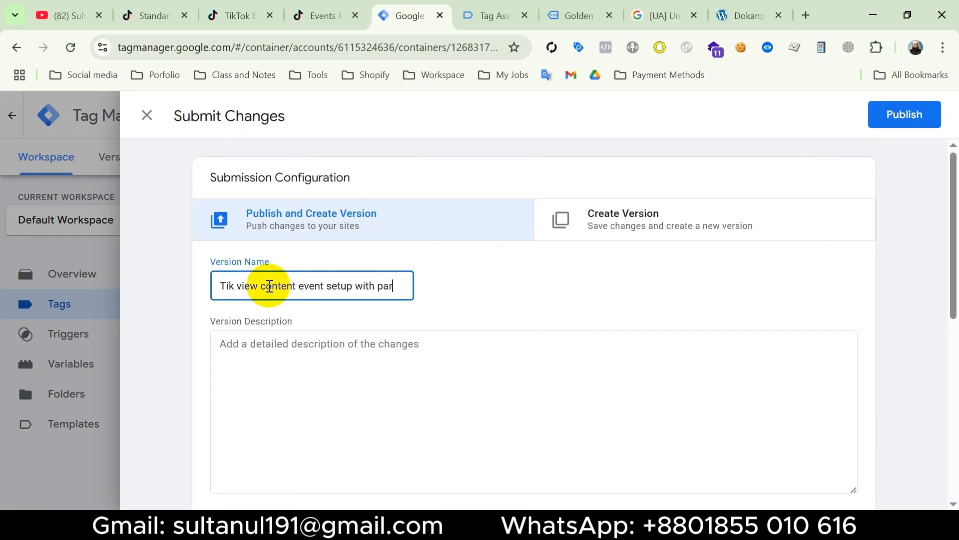
text(ameters)
key(ctrl+a)
key(ctrl+c)
click(315, 350)
key(ctrl+v)
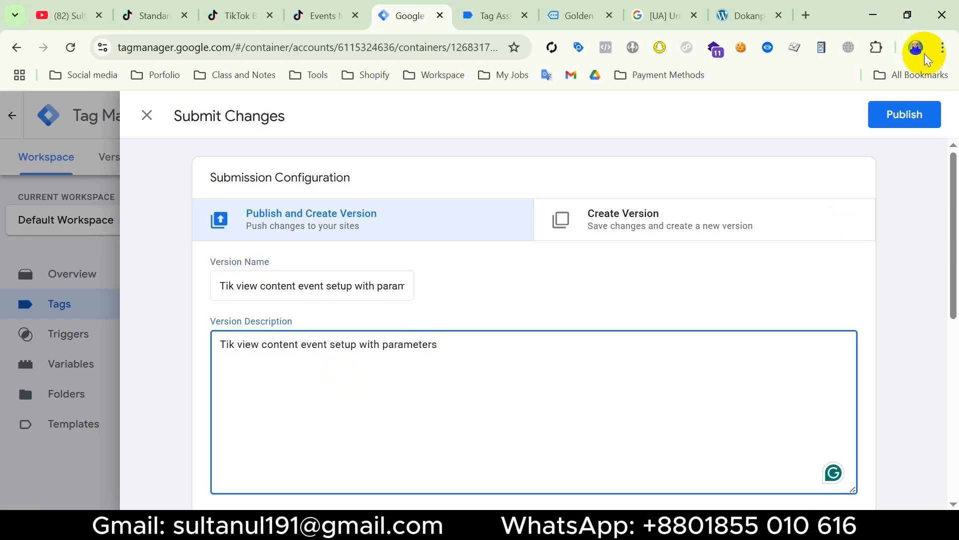
click(907, 113)
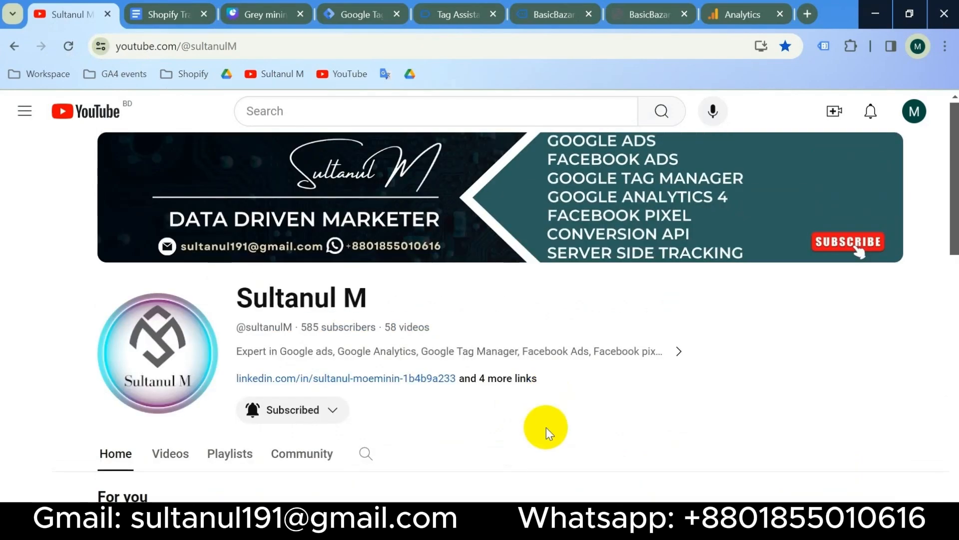
click(420, 527)
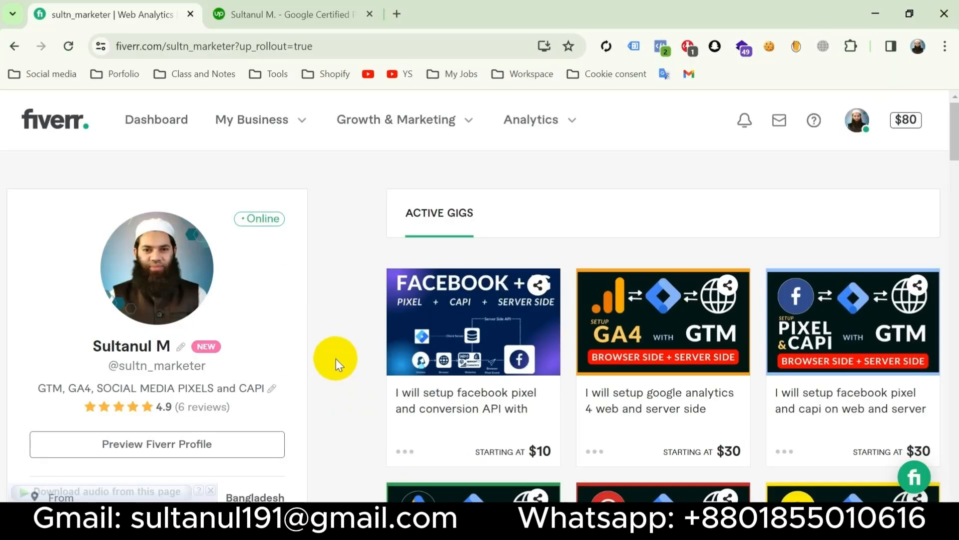
click(295, 13)
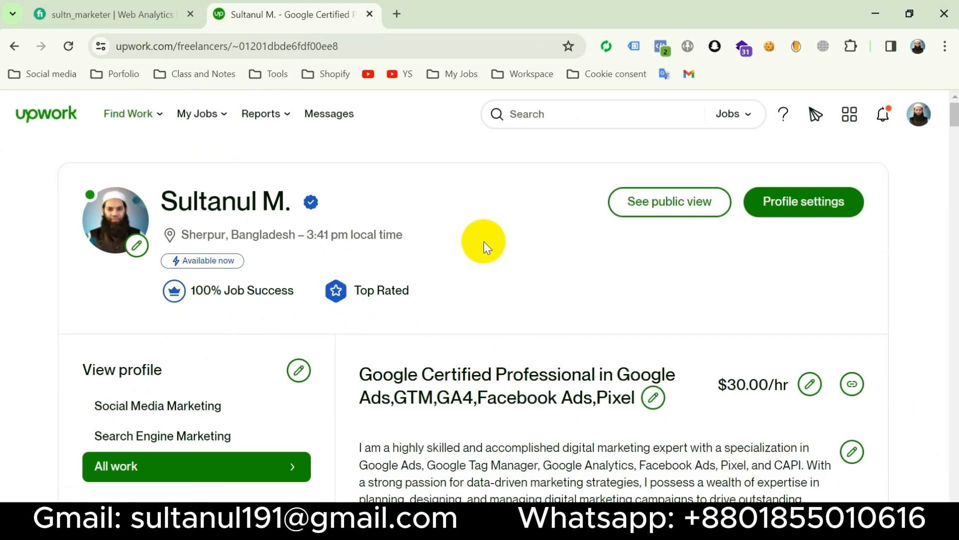
scroll(483, 241, down, 20)
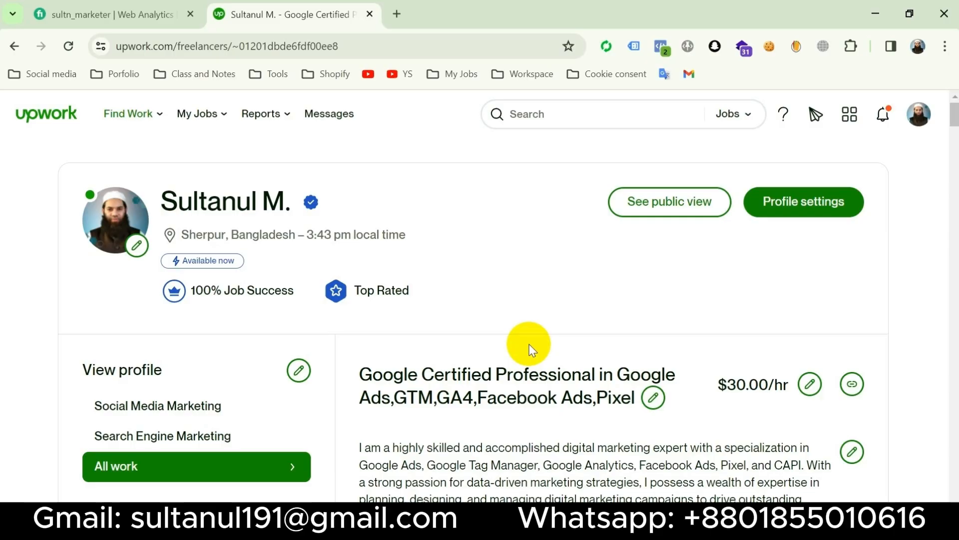
click(480, 522)
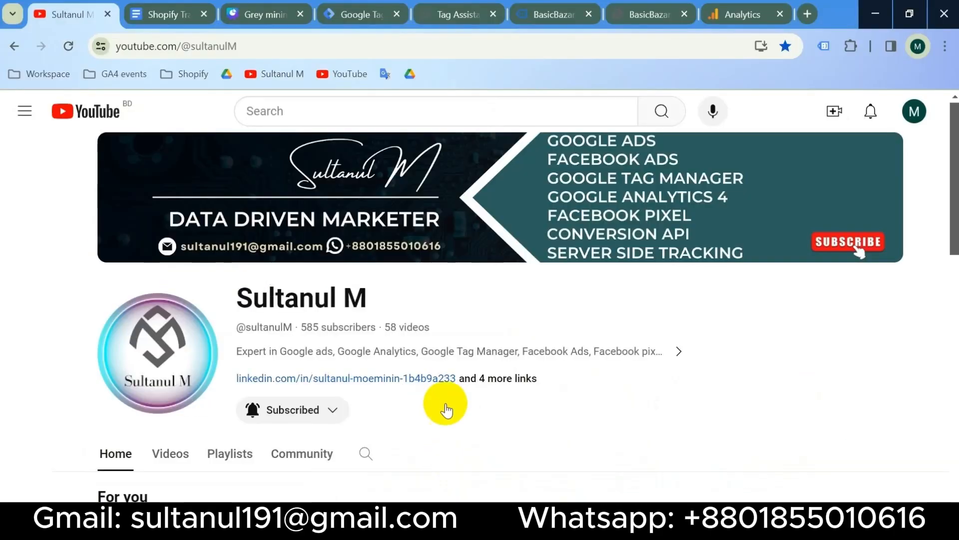